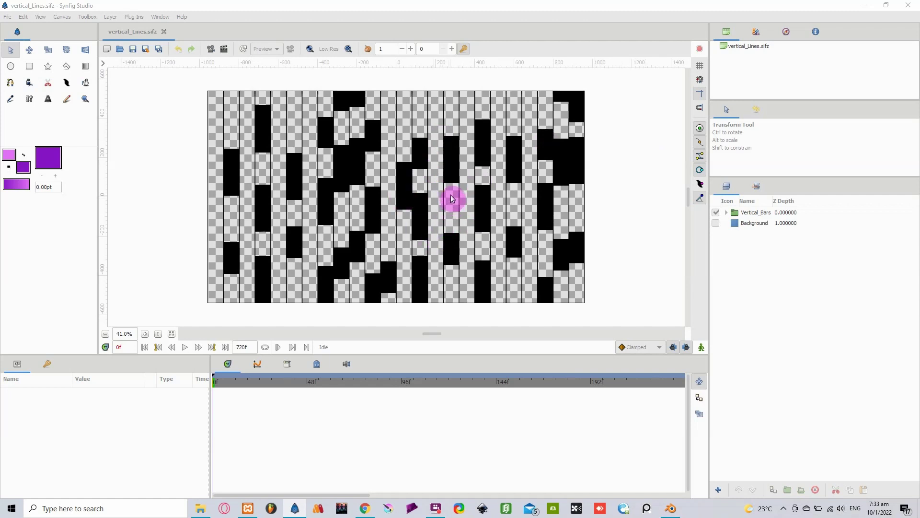
Expand the Vertical_Bars group and hide both Vertical_Blocks groups
scroll(451, 198, "right", 1)
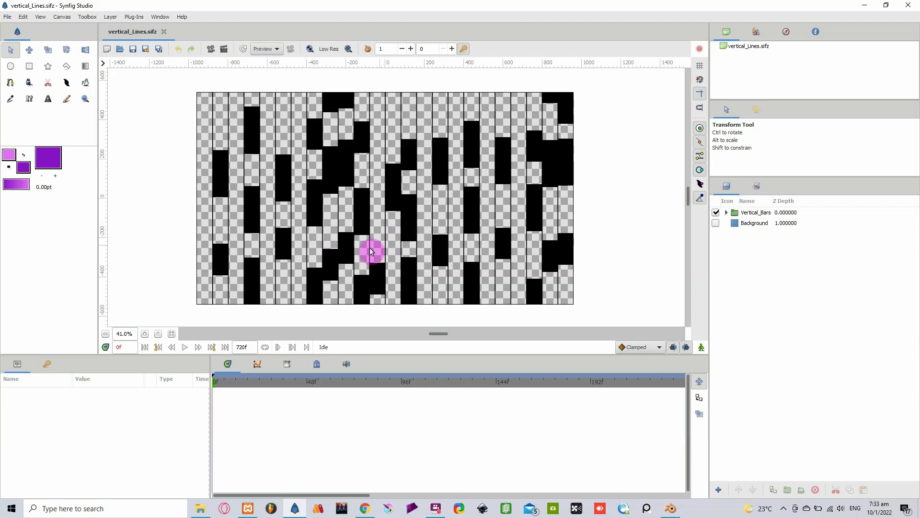
mouse_move(236, 381)
left_mouse_down()
mouse_move(204, 384)
mouse_move(376, 381)
mouse_move(229, 382)
left_mouse_up()
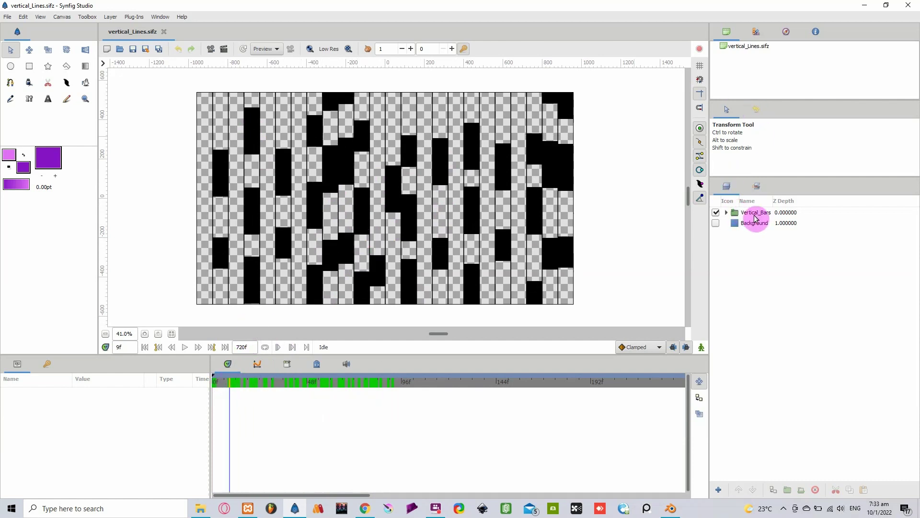
left_click(729, 213)
left_click(726, 212)
left_click(718, 225)
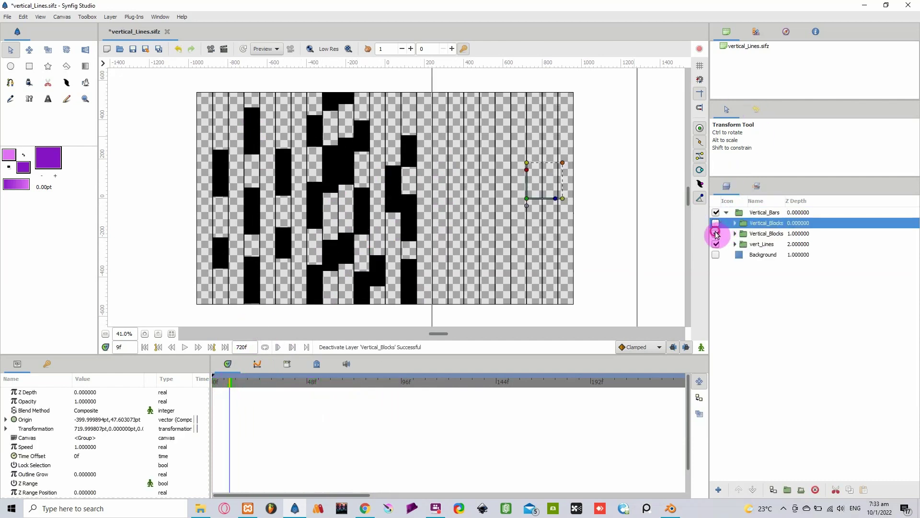
left_click(717, 233)
Expand vert_Lines and select its rightmost vertical line layer
left_click(756, 246)
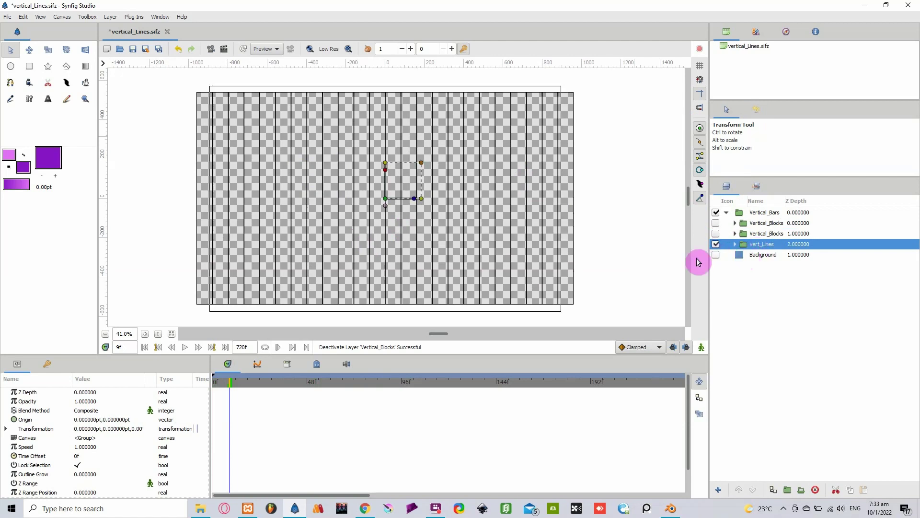
left_click(735, 244)
left_click_drag(597, 180, 559, 172)
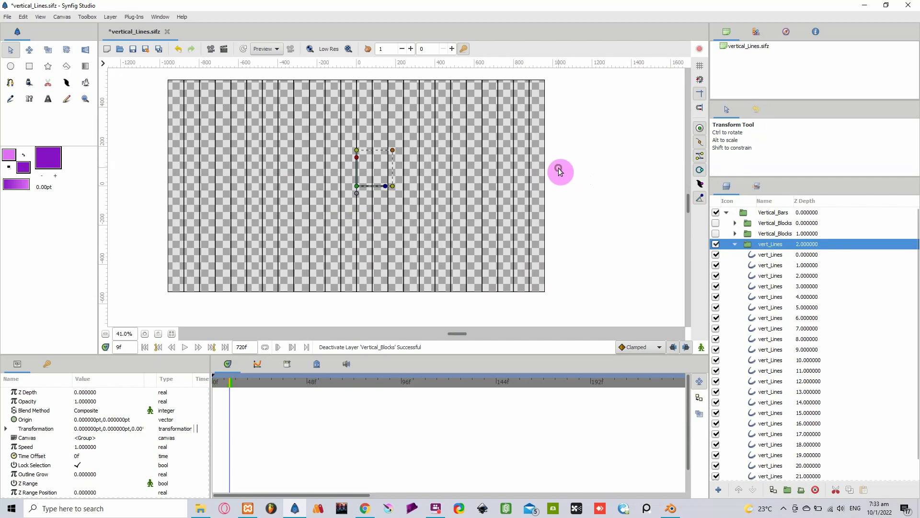
left_click(766, 254)
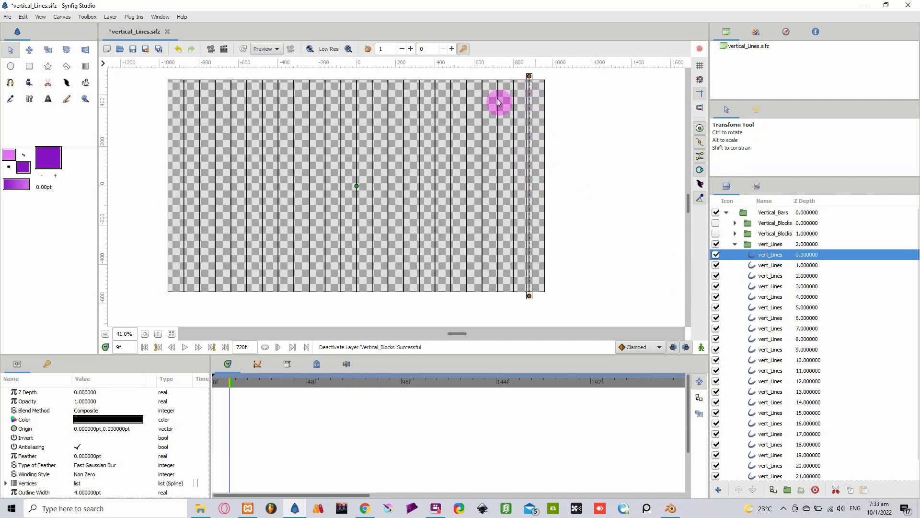
Draw a trial vertical spline at the right edge as an outline layer
left_click(10, 82)
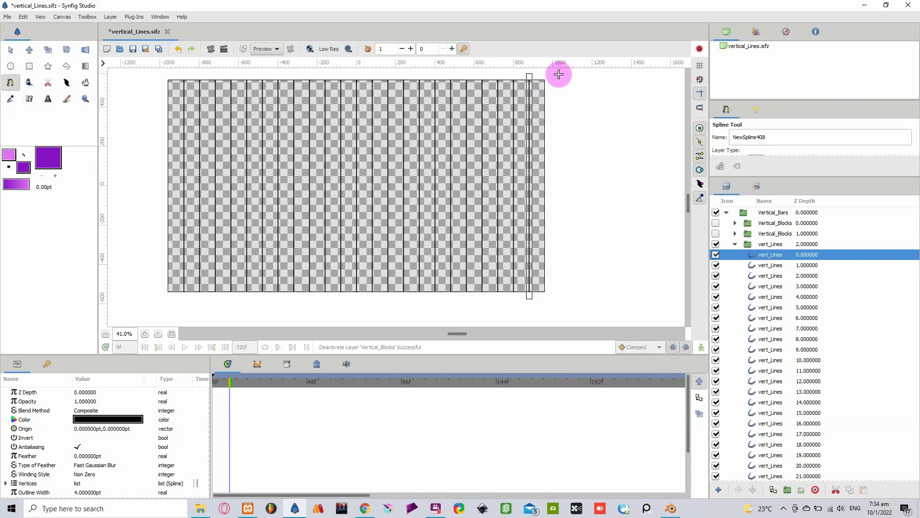
left_click(560, 76)
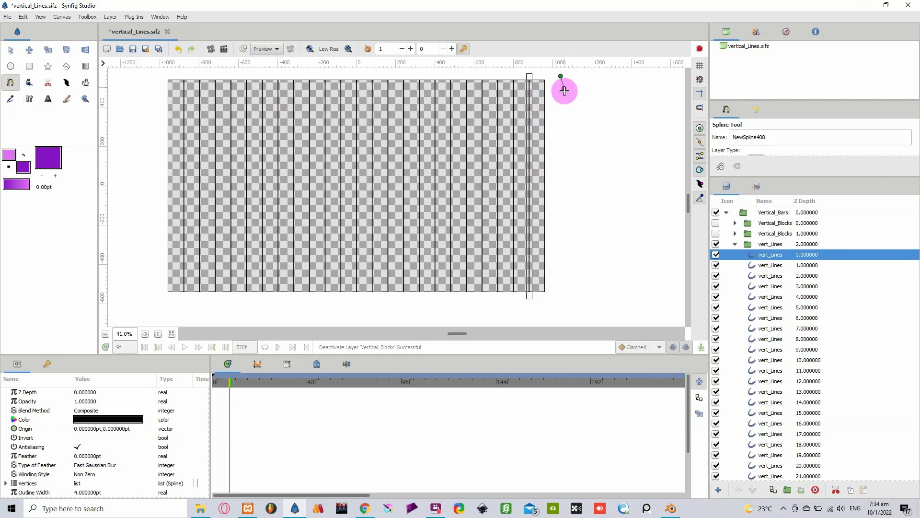
left_click(560, 301)
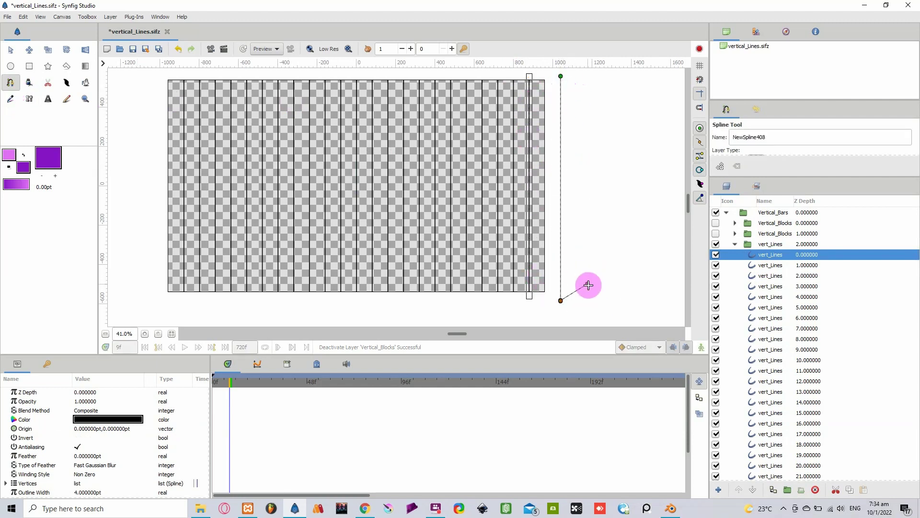
left_click(181, 50)
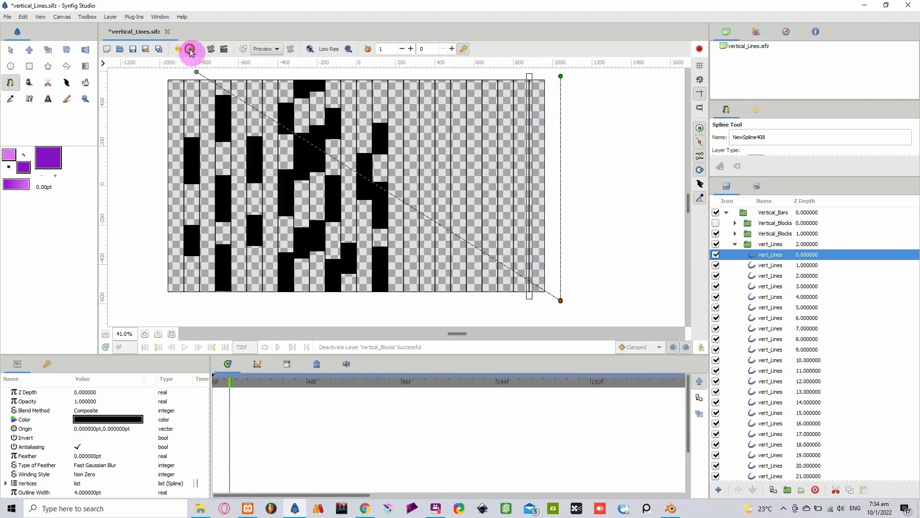
left_click(191, 50)
key("alt+a")
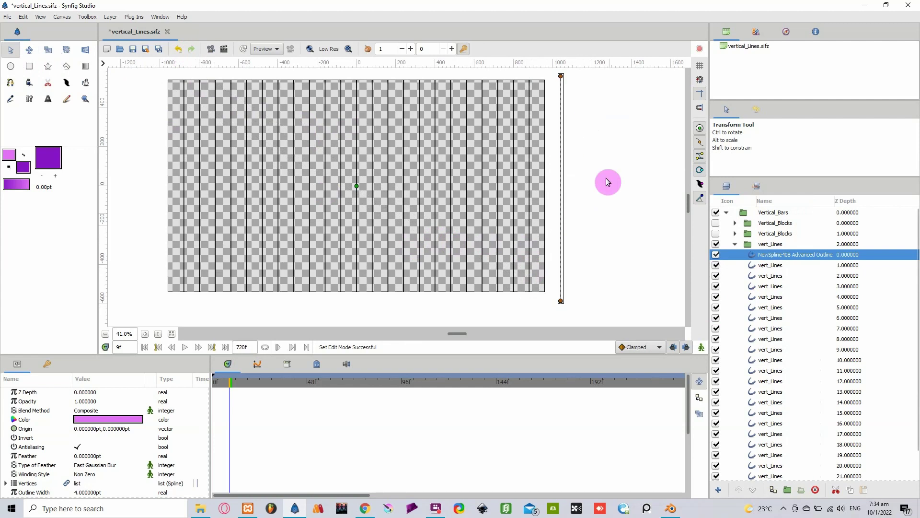
Turn on the canvas grid and delete the stray NewSpline408 outline layer
left_click(769, 266)
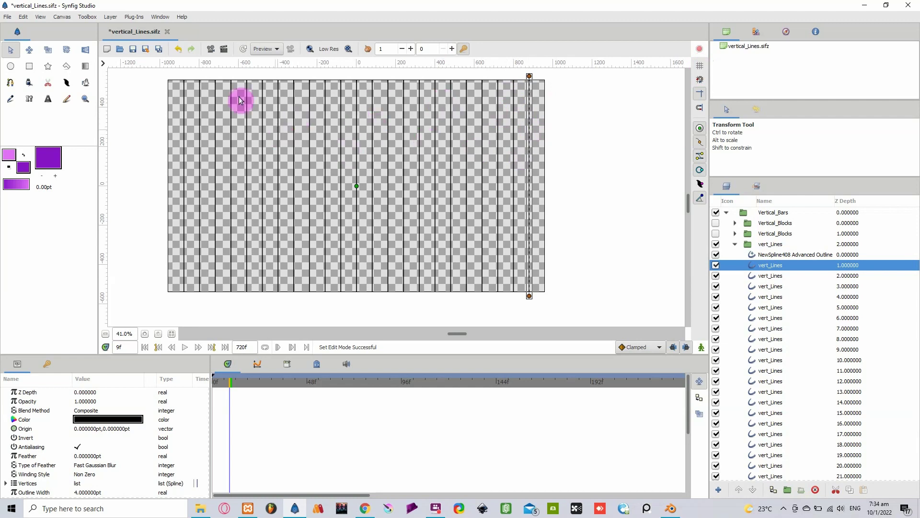
left_click(701, 66)
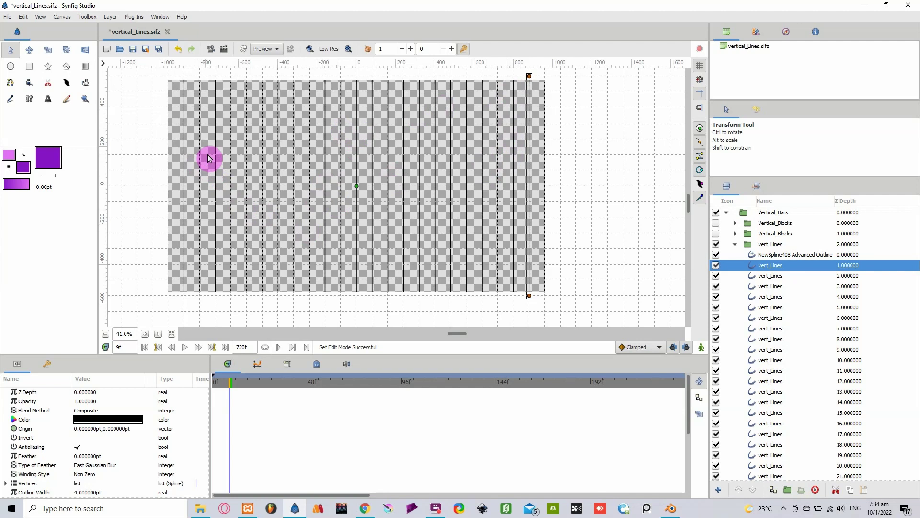
left_click(767, 254)
left_click(816, 489)
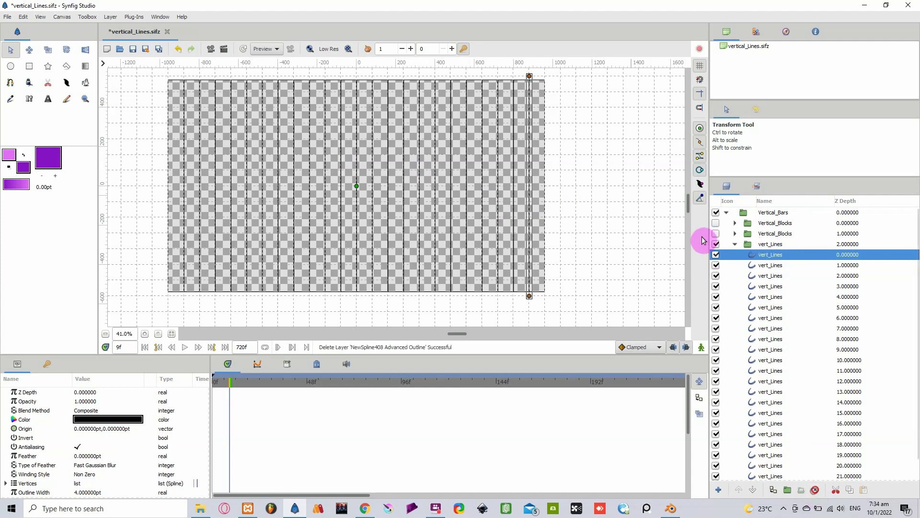
Collapse and hide vert_Lines, then enable and expand the second Vertical_Blocks group
left_click(736, 246)
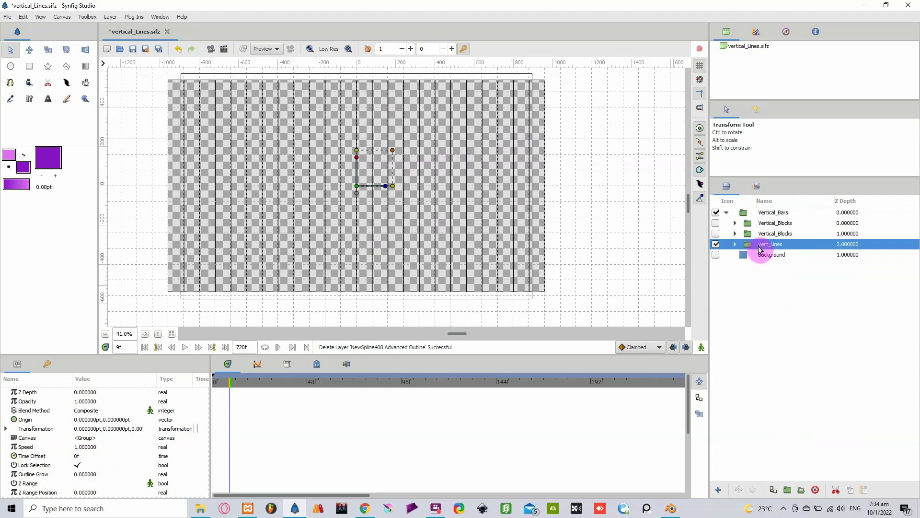
left_click(716, 244)
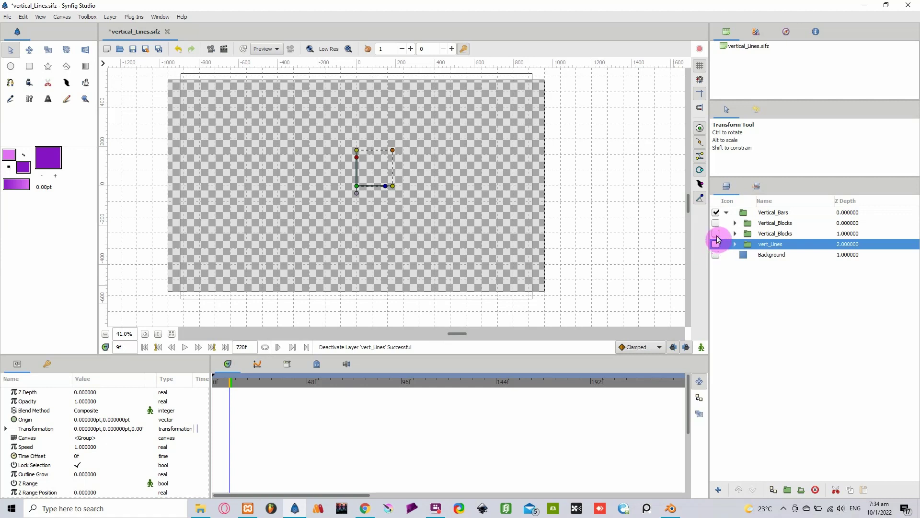
left_click(716, 234)
left_click(736, 234)
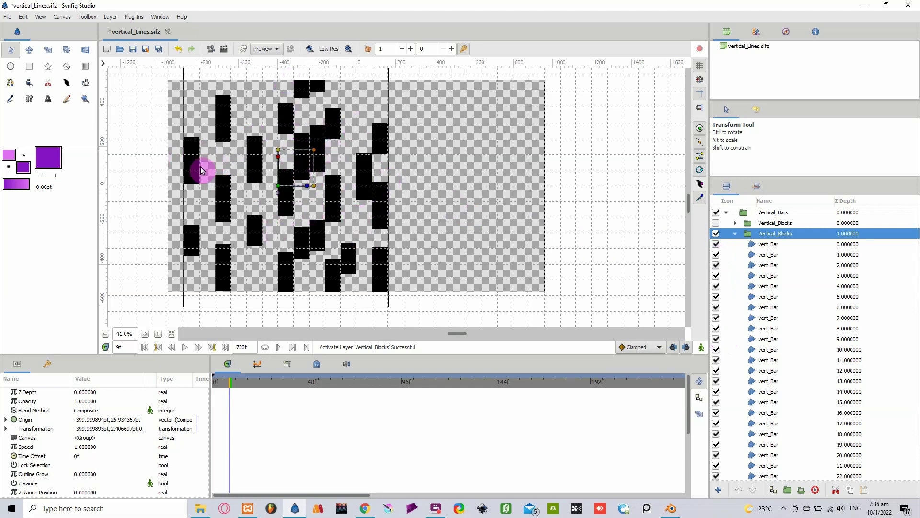
Hide vert_Bar layers 0 through 4
left_click(716, 244)
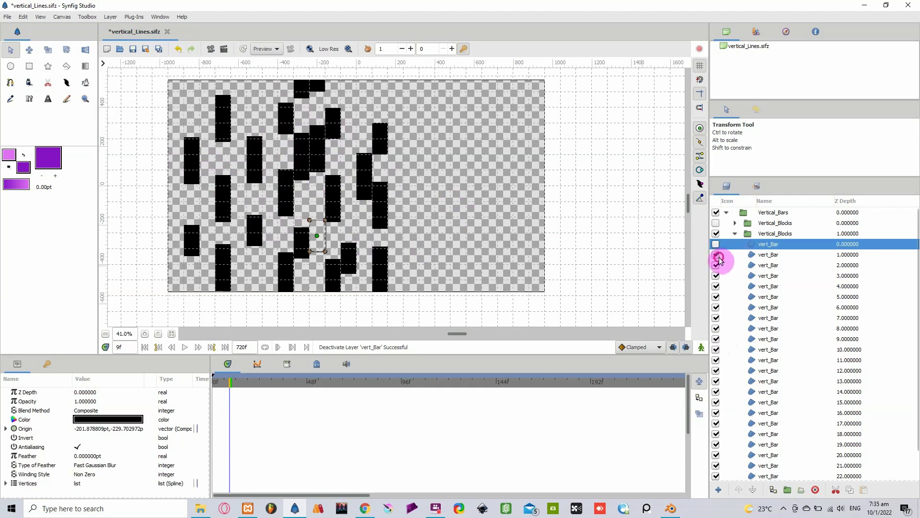
left_click(716, 254)
left_click(716, 265)
left_click(716, 275)
left_click(716, 286)
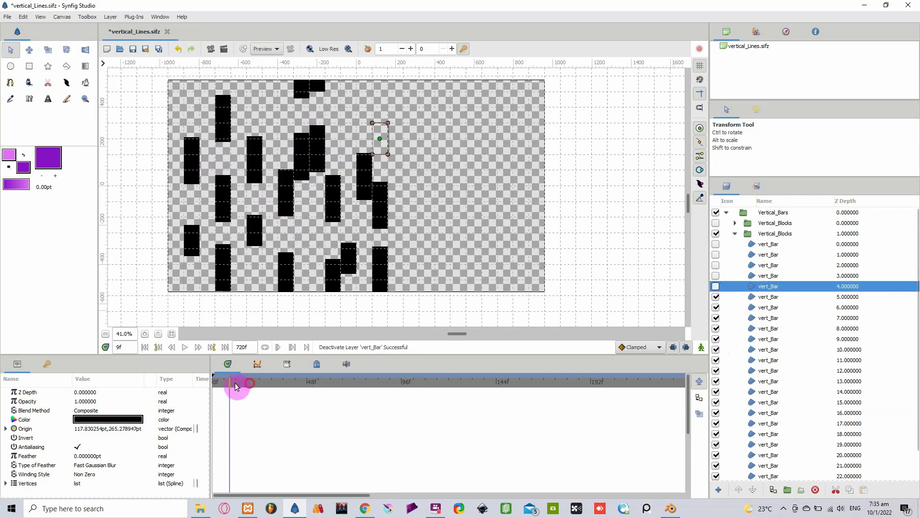
Play the animation briefly from the start to check the remaining bars
left_click(215, 382)
key("space")
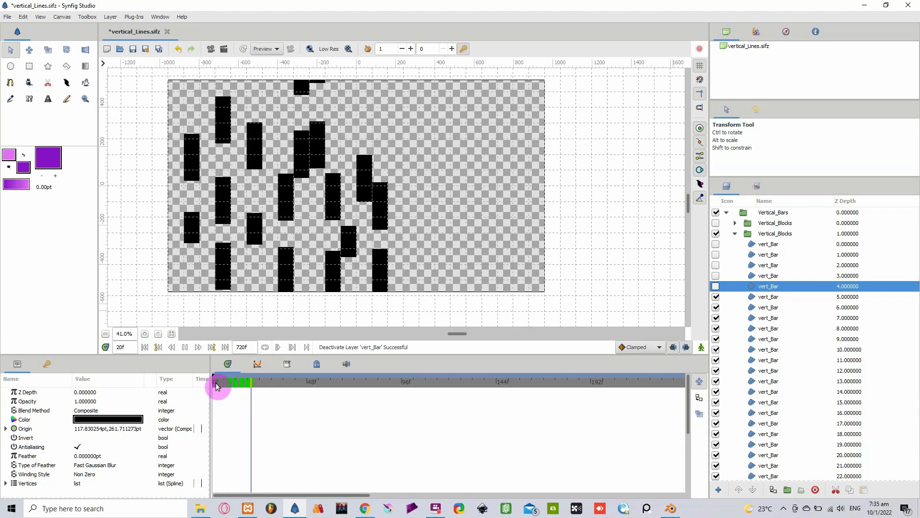
key("space")
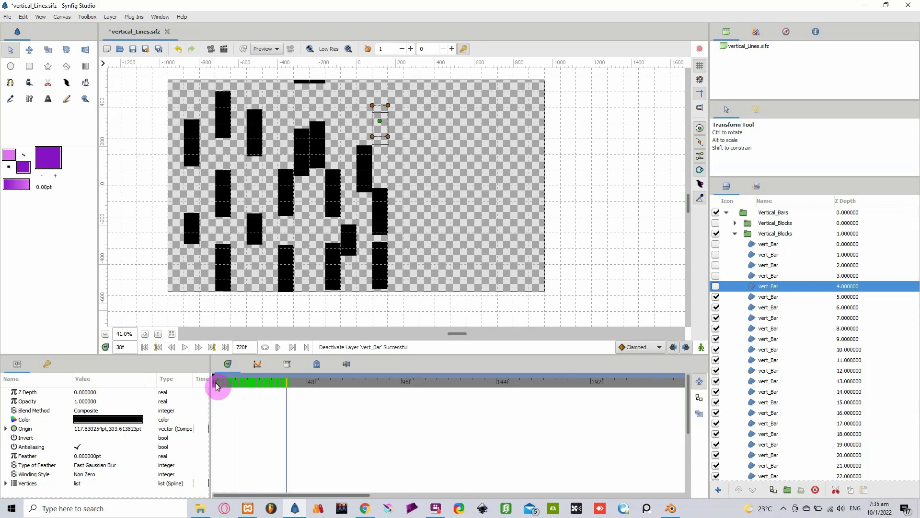
key("space")
key("space")
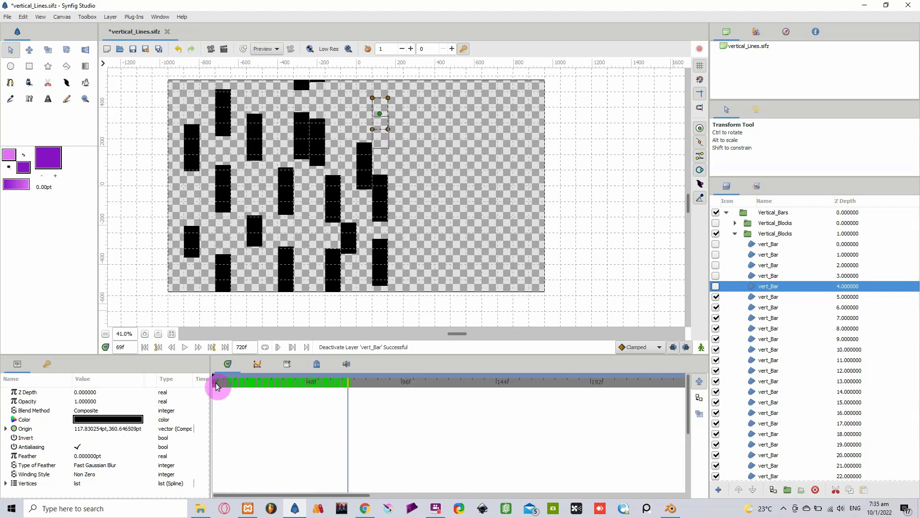
Hide vert_Bar layers 5 through 22 so only the last bar remains, then pick the Rectangle Tool
left_click(716, 296)
left_click(716, 307)
left_click(715, 318)
left_click(717, 329)
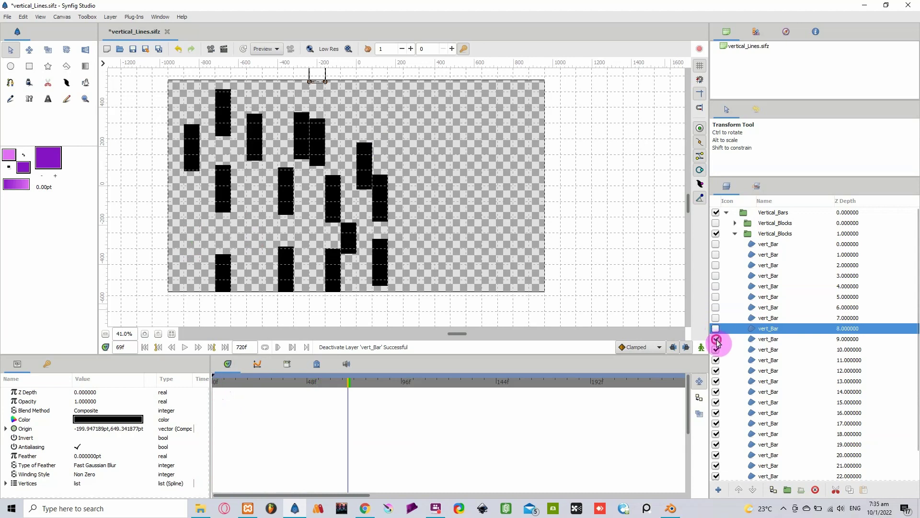
left_click(716, 339)
left_click(716, 349)
left_click(716, 360)
left_click_drag(718, 364, 717, 434)
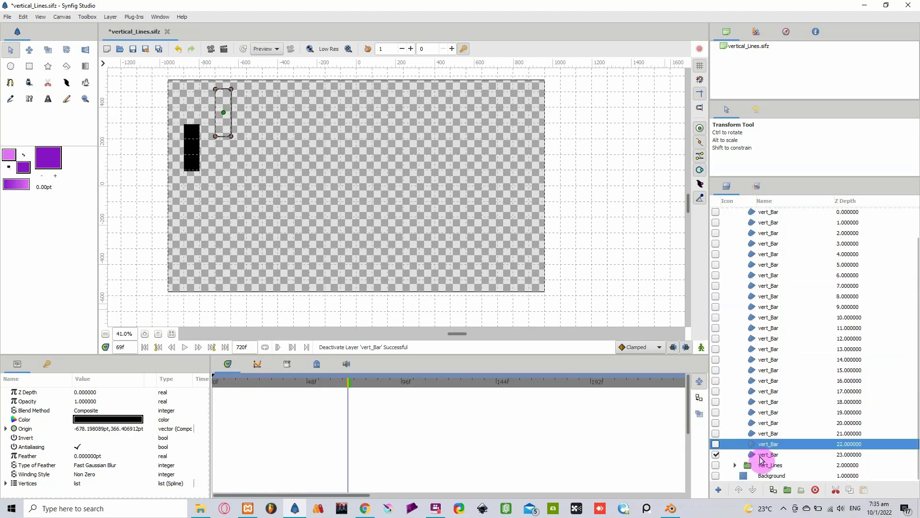
left_click(764, 455)
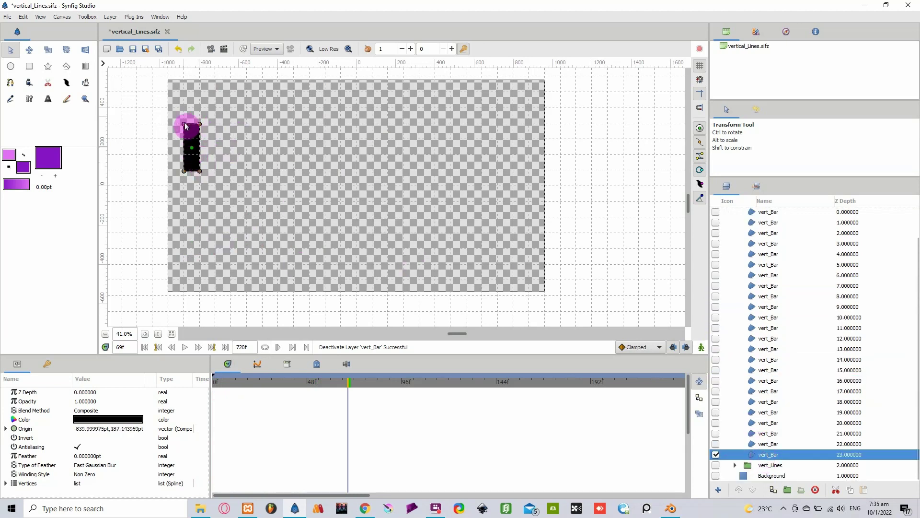
left_click(33, 67)
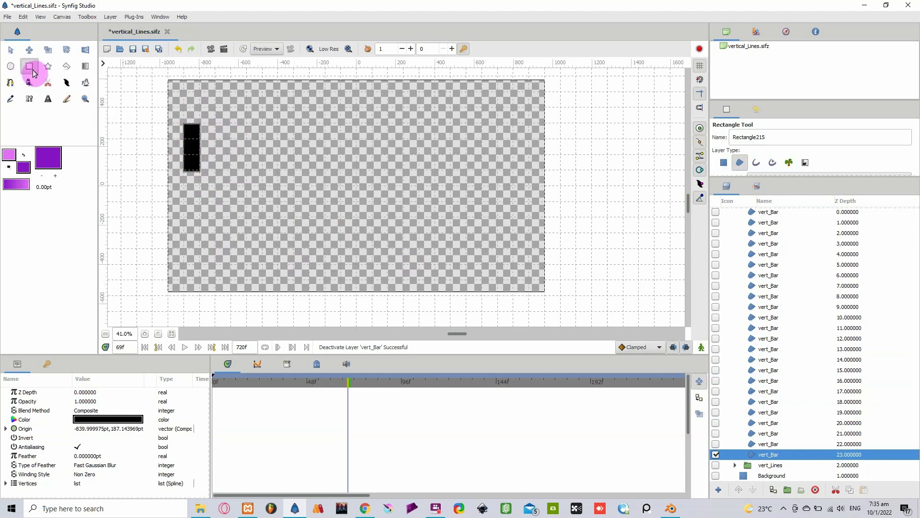
Set rectangles to create region layers and show the vert_Lines group again
left_click(742, 168)
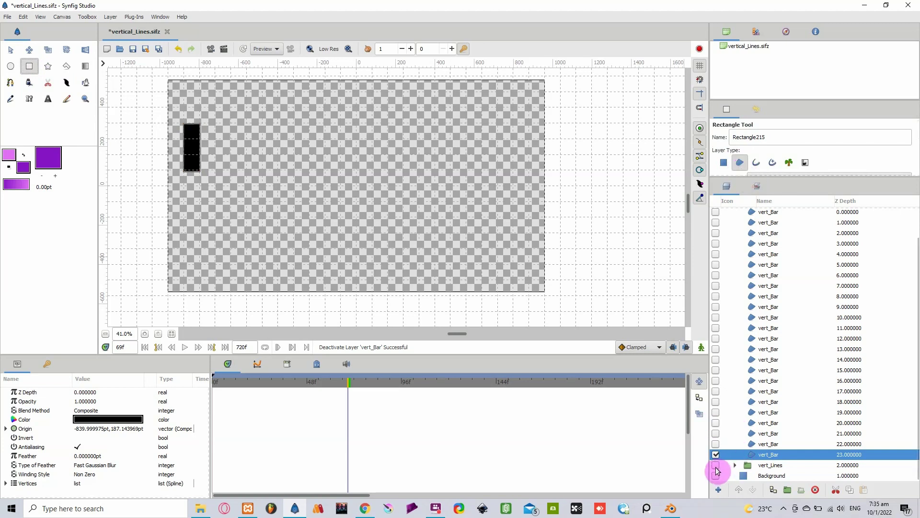
left_click(717, 469)
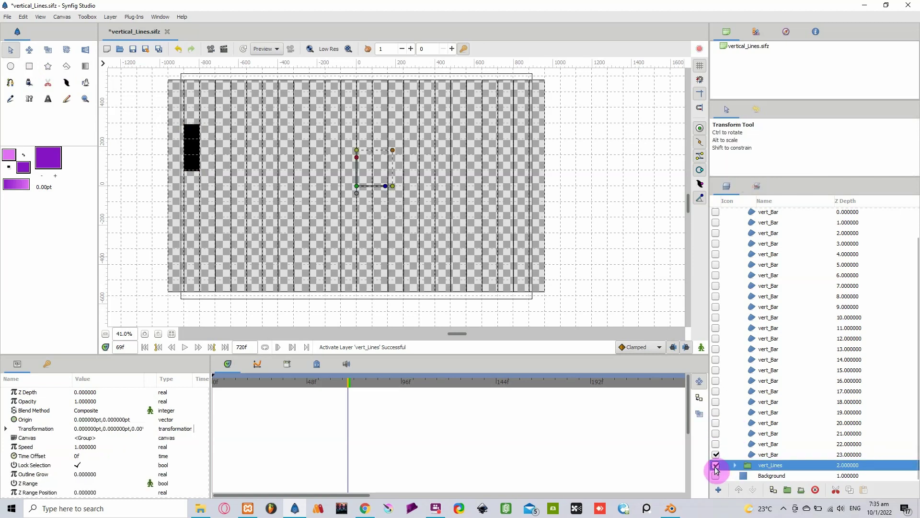
left_click(144, 334)
left_click(144, 334)
Zoom the canvas to 100% and select the black bar's vert_Bar layer
scroll(328, 222, "left", 5)
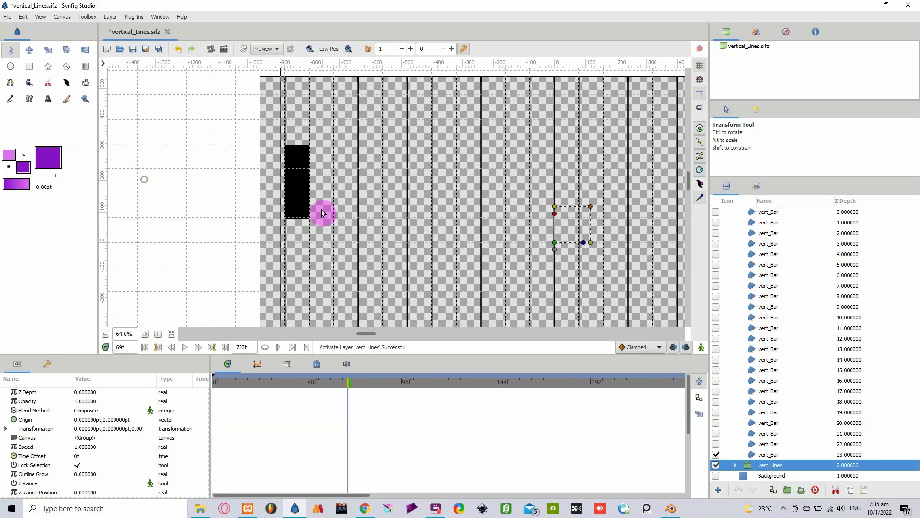
scroll(329, 226, "up", 1)
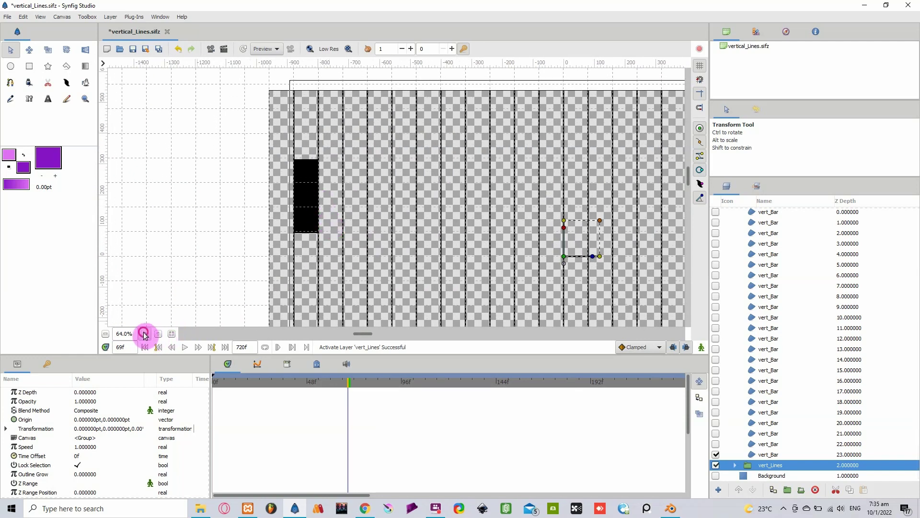
left_click(144, 333)
scroll(261, 219, "up", 2)
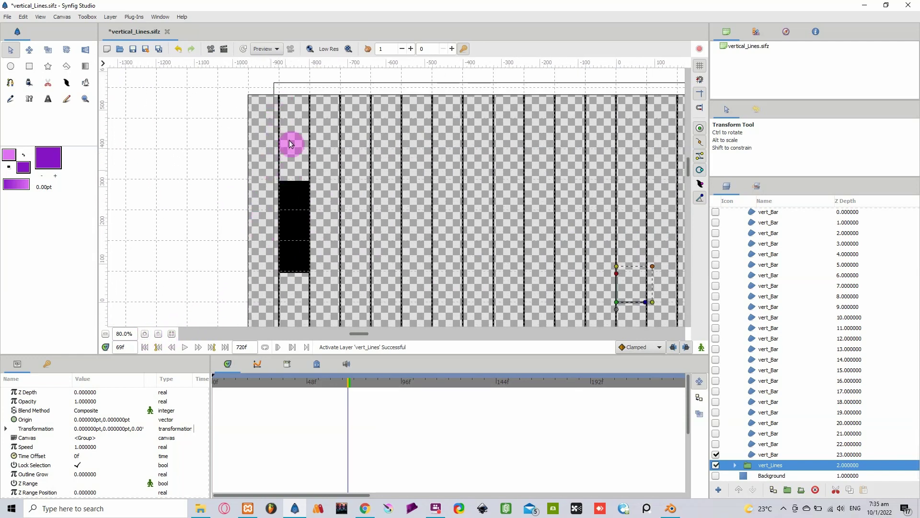
left_click(144, 334)
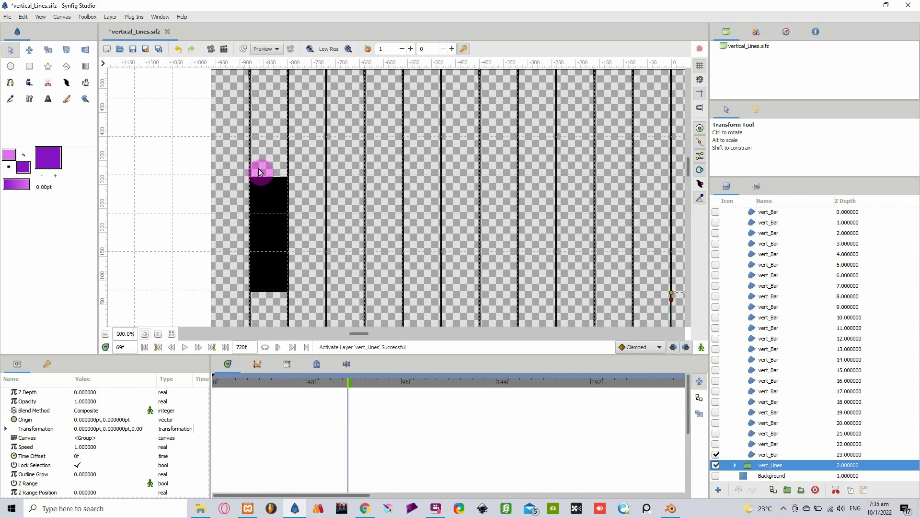
left_click(270, 198)
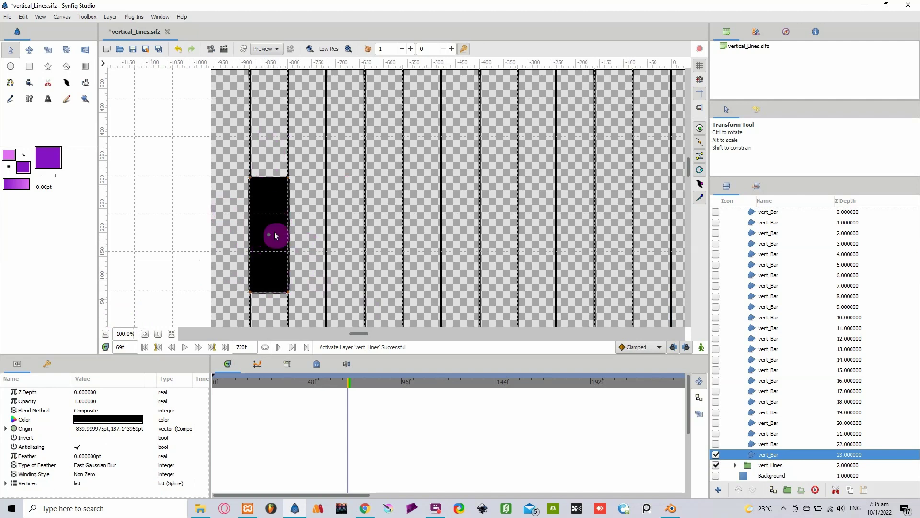
left_click_drag(274, 227, 273, 185)
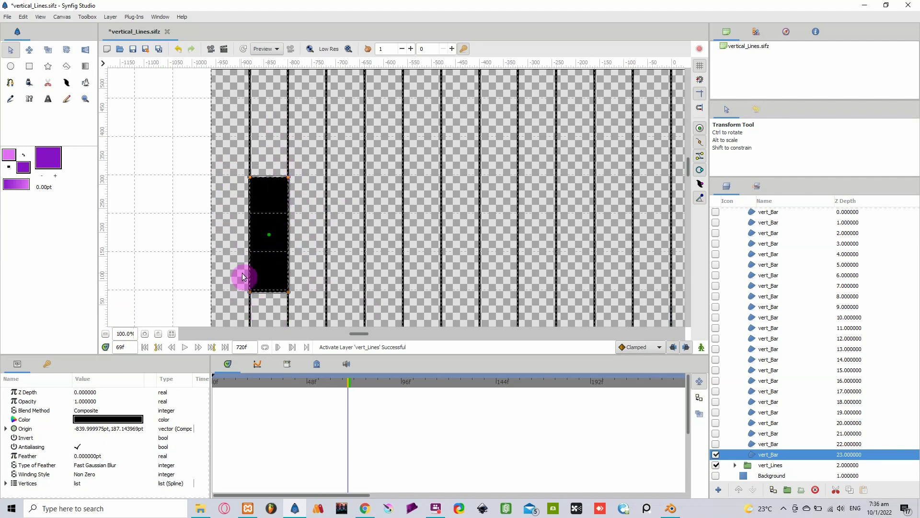
Nudge a corner point of the black bar slightly
left_click(105, 334)
left_click(105, 334)
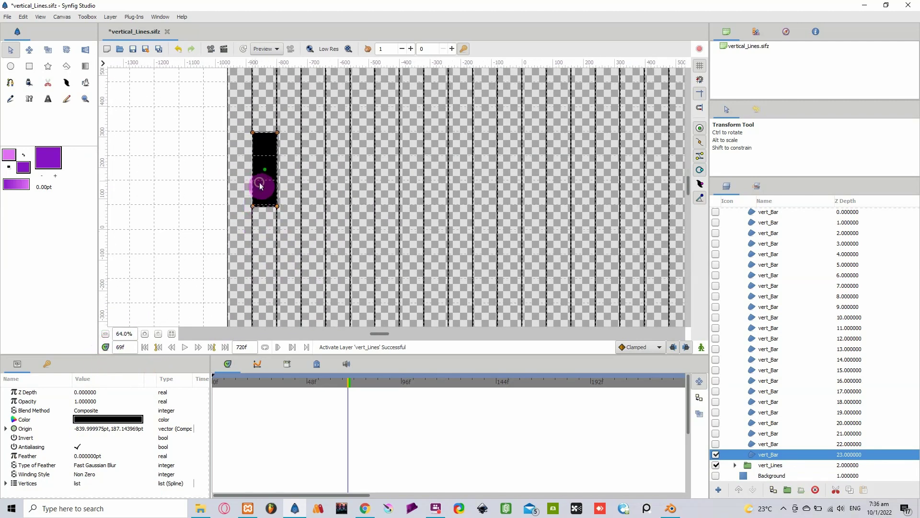
left_click_drag(265, 210, 353, 230)
left_click(144, 334)
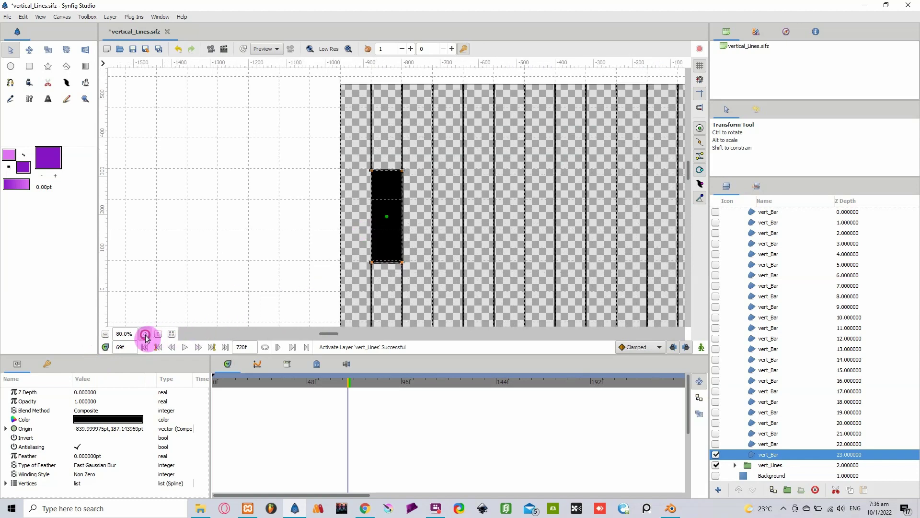
mouse_move(403, 263)
left_mouse_down()
mouse_move(465, 271)
mouse_move(494, 247)
mouse_move(533, 246)
mouse_move(402, 264)
left_mouse_up()
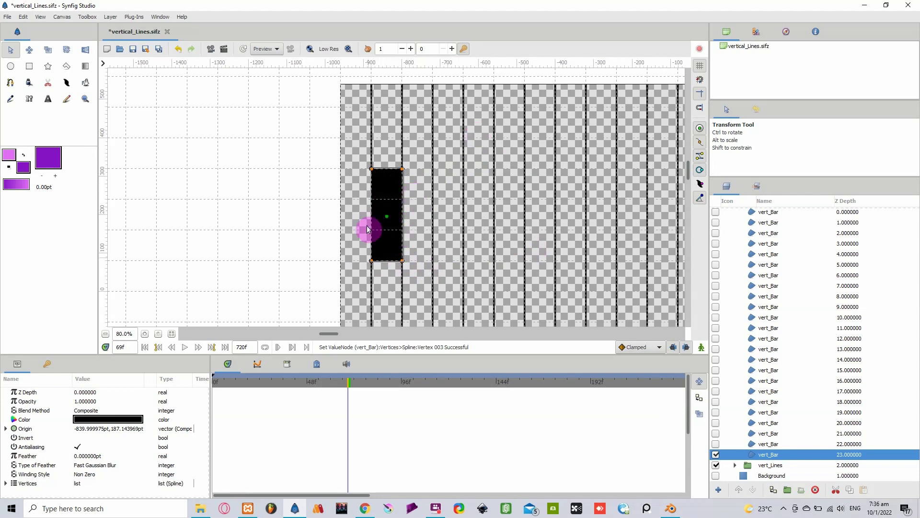
left_click(105, 334)
left_click(105, 334)
scroll(335, 216, "down", 3)
scroll(297, 172, "right", 2)
Make the vert_Bar layers at depths 22 and 21 visible
left_click(738, 443)
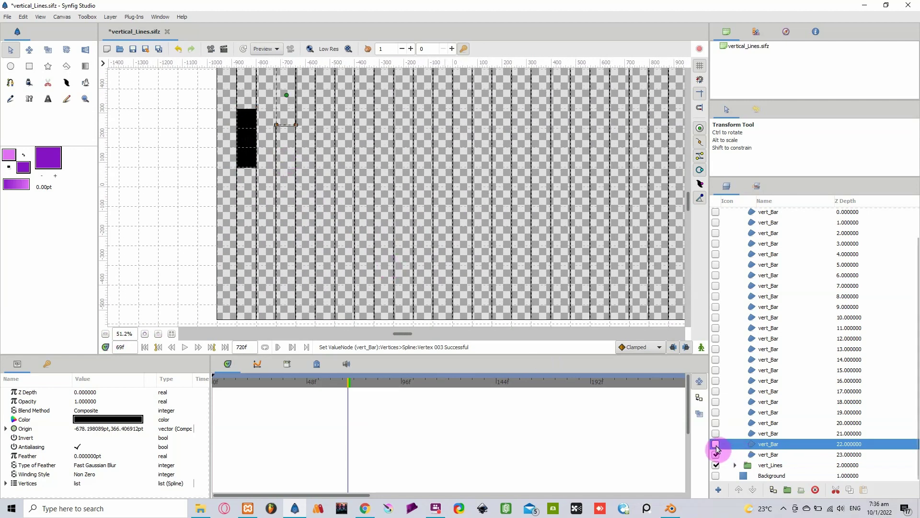
left_click(715, 444)
scroll(383, 216, "up", 2)
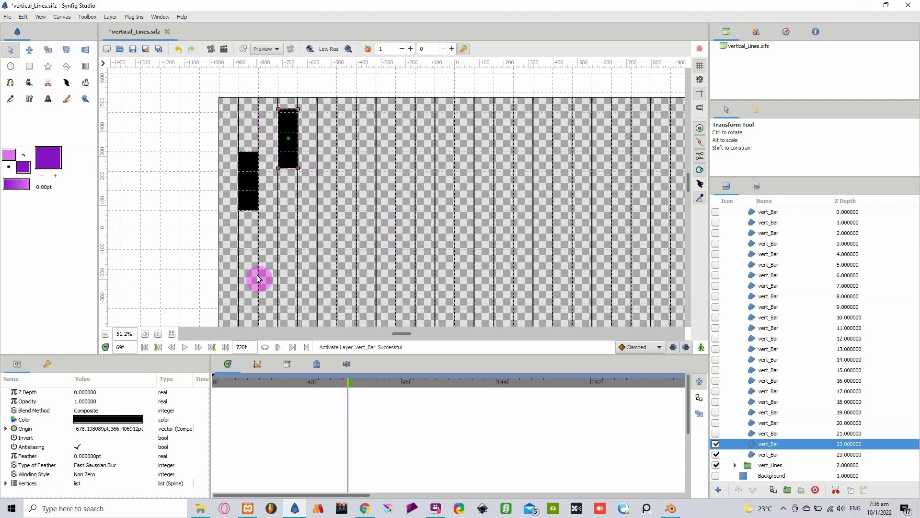
scroll(285, 186, "right", 1)
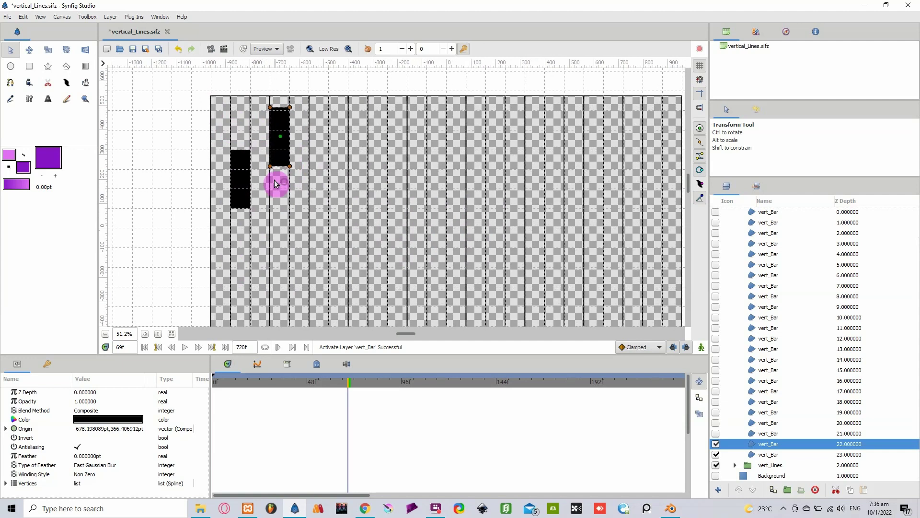
left_click(716, 433)
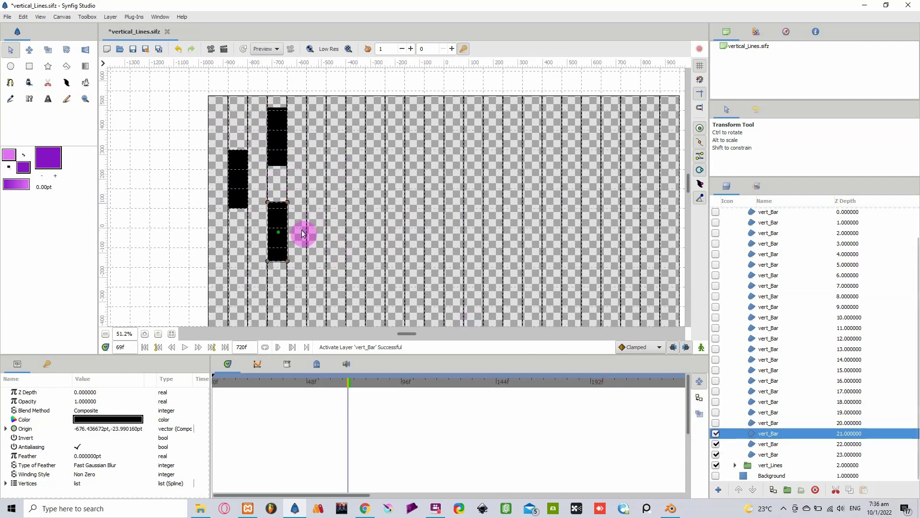
scroll(309, 182, "down", 2)
left_click(106, 334)
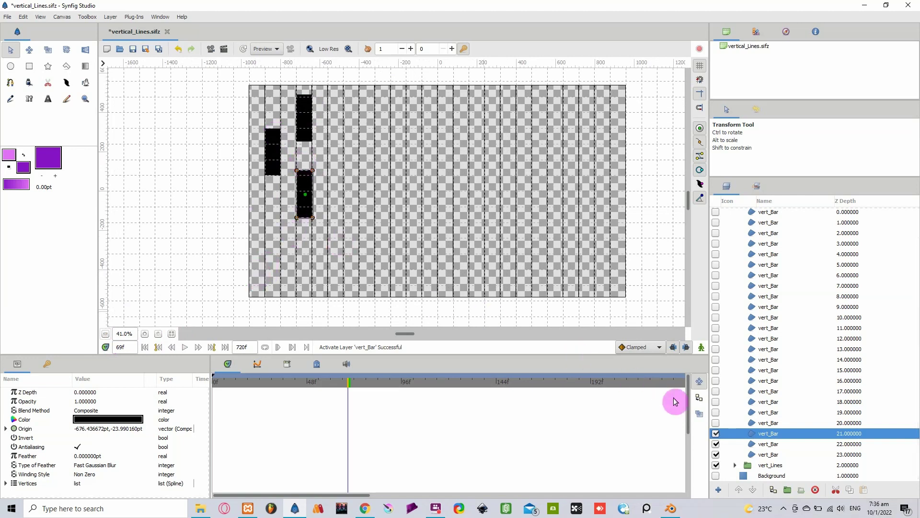
Make the vert_Bar layers at depths 20 down to 14 visible and inspect the new bars
left_click(716, 422)
left_click(715, 413)
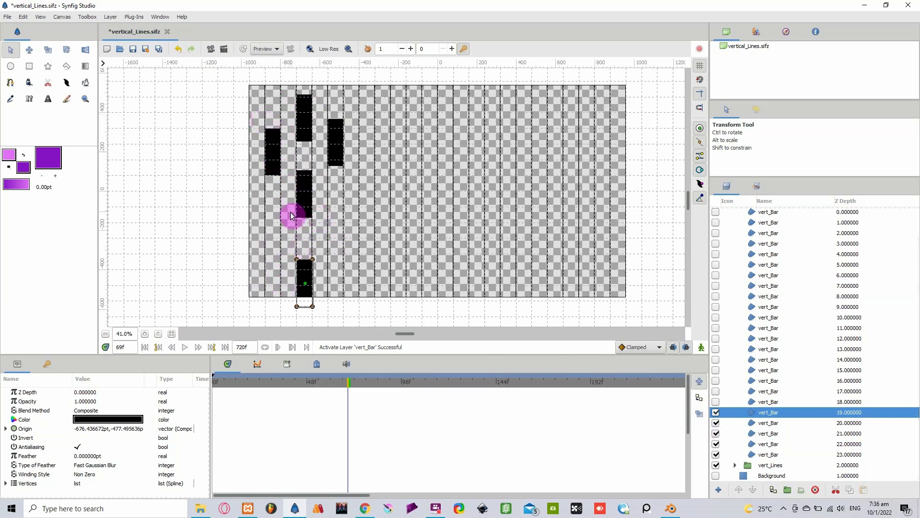
scroll(343, 156, "up", 2)
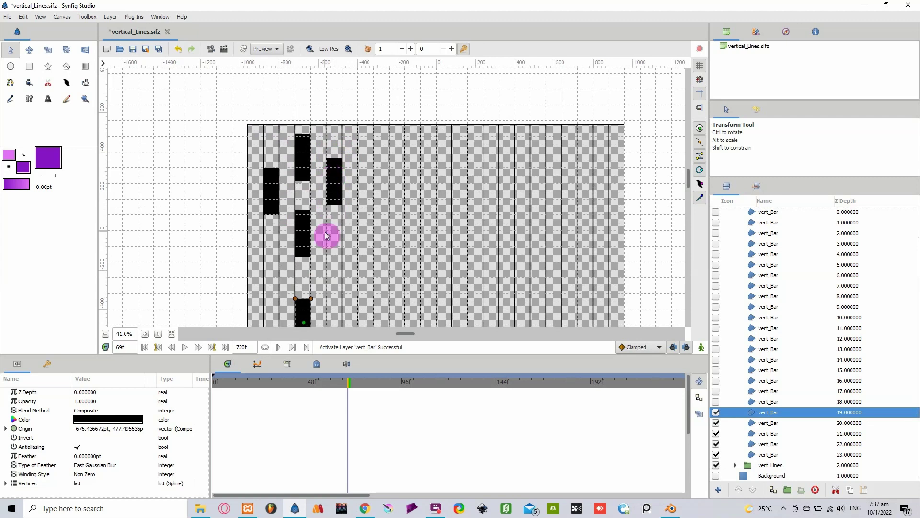
scroll(325, 231, "down", 2)
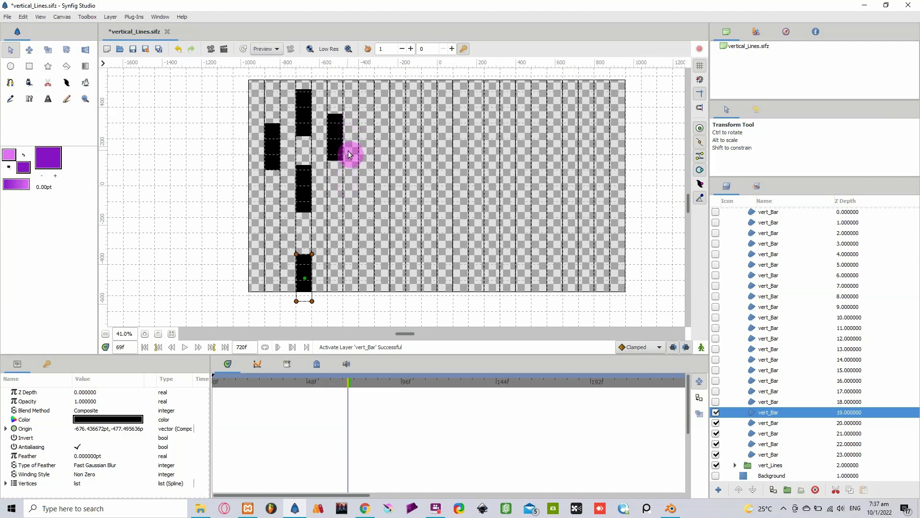
left_click(716, 401)
left_click(716, 391)
left_click(716, 381)
left_click(715, 370)
left_click(716, 359)
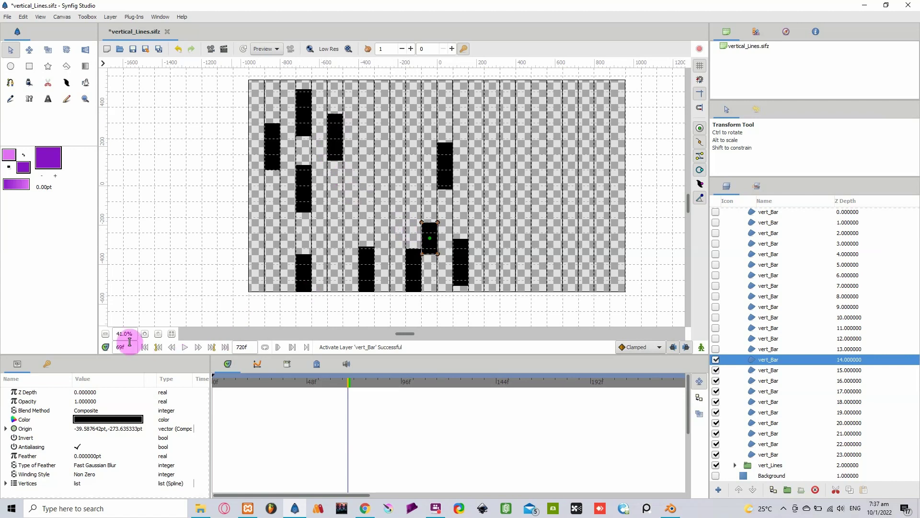
left_click(144, 334)
left_click(144, 334)
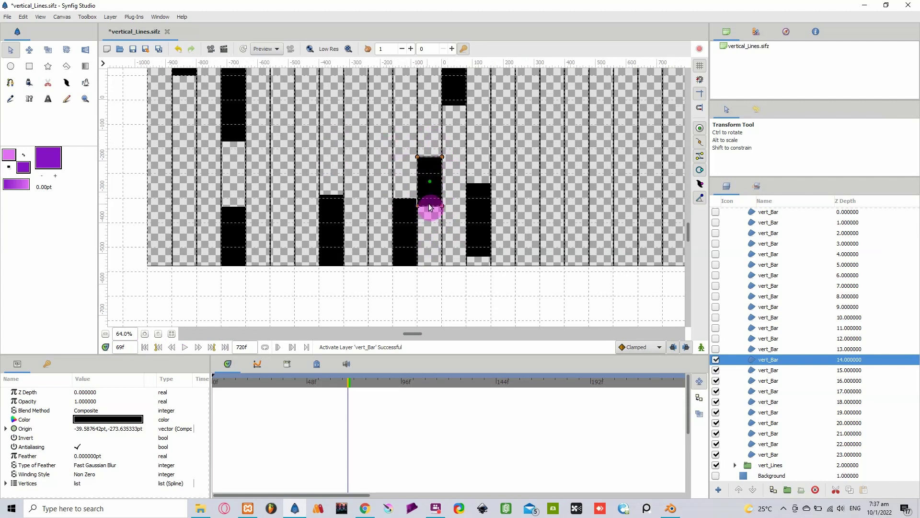
scroll(412, 205, "down", 2)
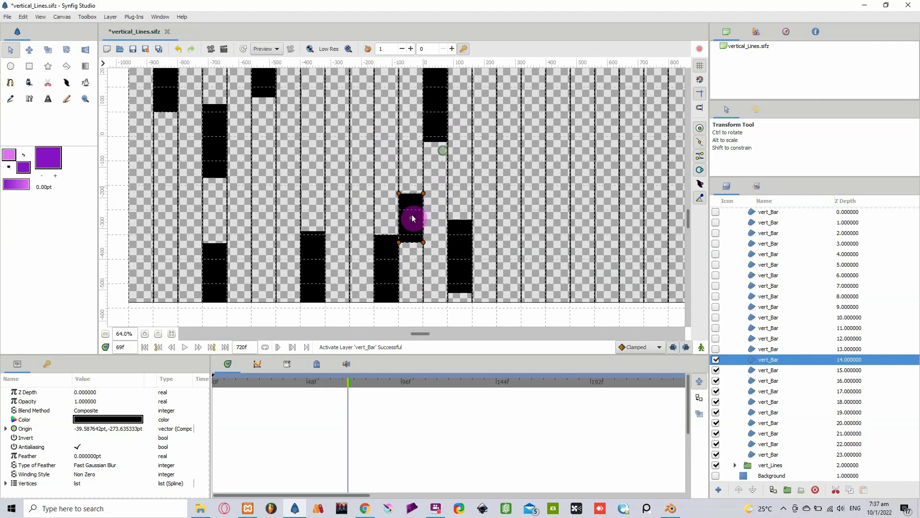
Make the vert_Bar layers at depths 13 down to 1 visible
left_click(715, 348)
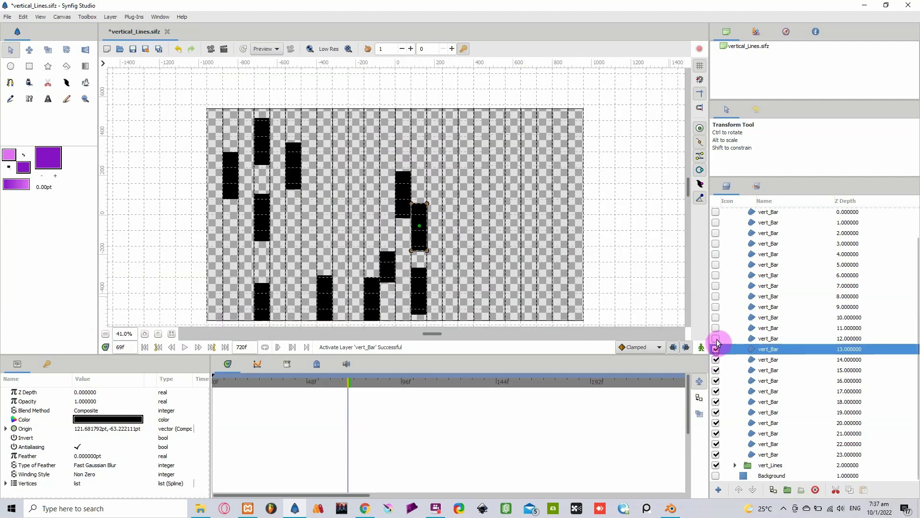
left_click(715, 338)
left_click(716, 327)
left_click(716, 317)
left_click(716, 307)
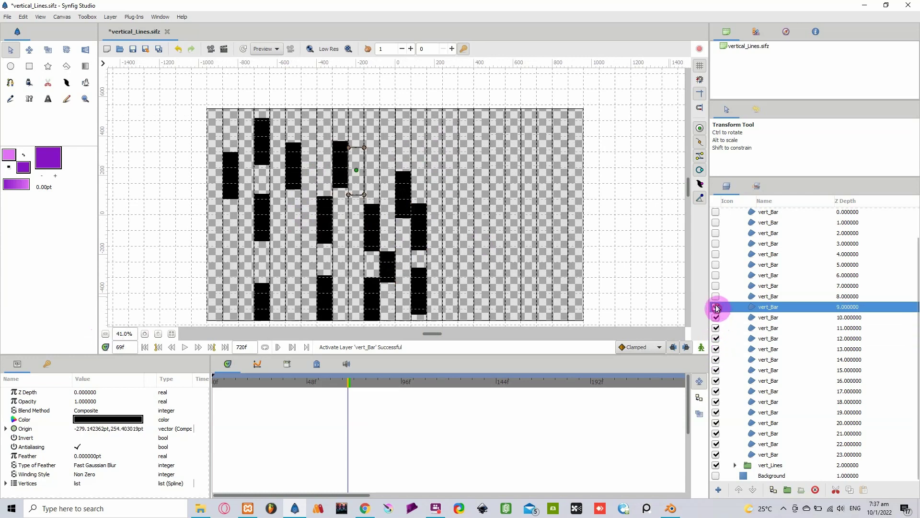
left_click(717, 296)
left_click(716, 286)
left_click(716, 275)
left_click(716, 264)
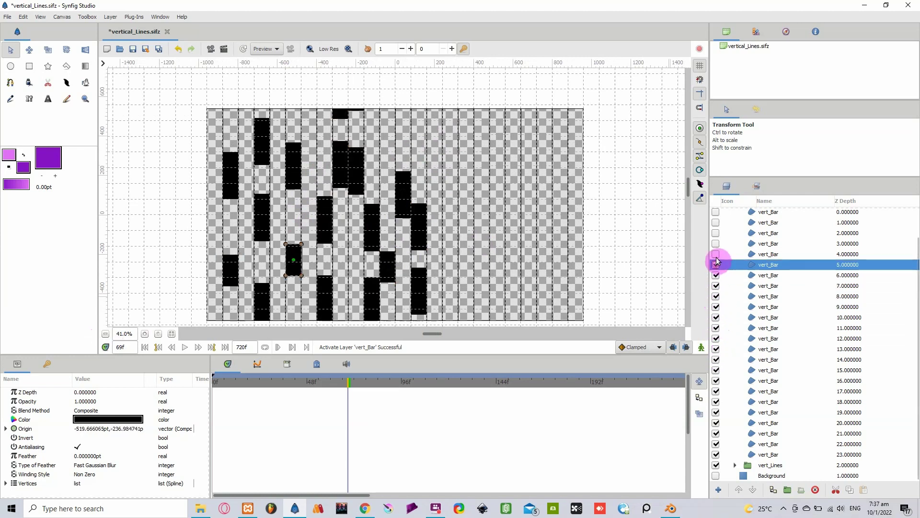
left_click(716, 254)
left_click(716, 243)
left_click(723, 268)
left_click(715, 255)
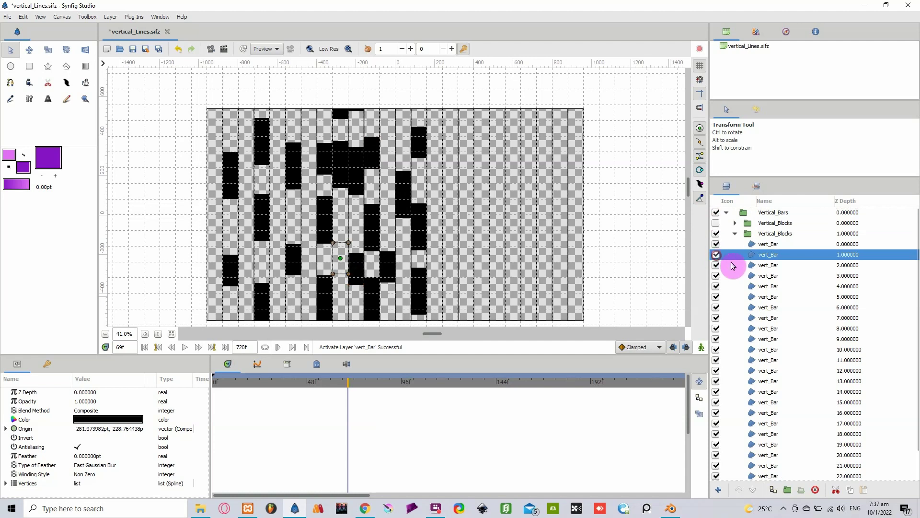
Select the vert_Bar layer at depth 3, then the one at depth 23
left_click(763, 277)
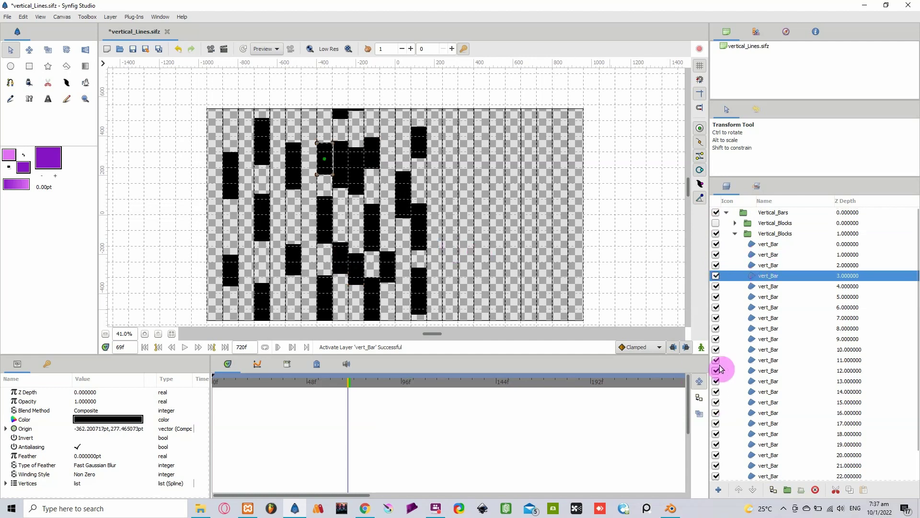
scroll(786, 402, "down", 2)
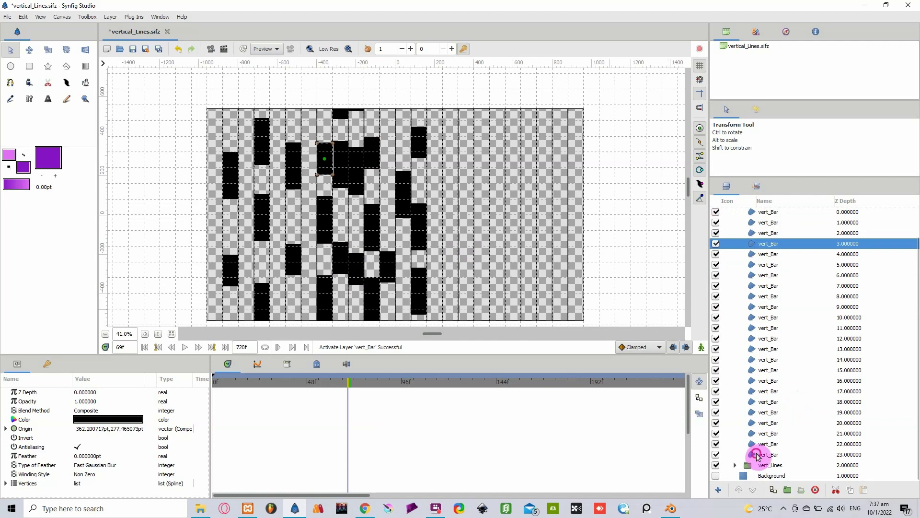
left_click(757, 455)
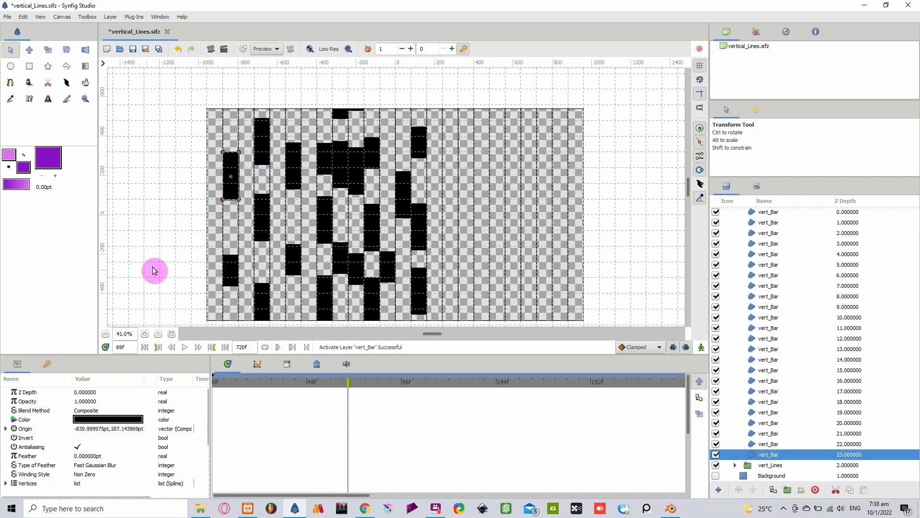
Open the Origin parameter's conversion options and dismiss them without converting
left_click(27, 430)
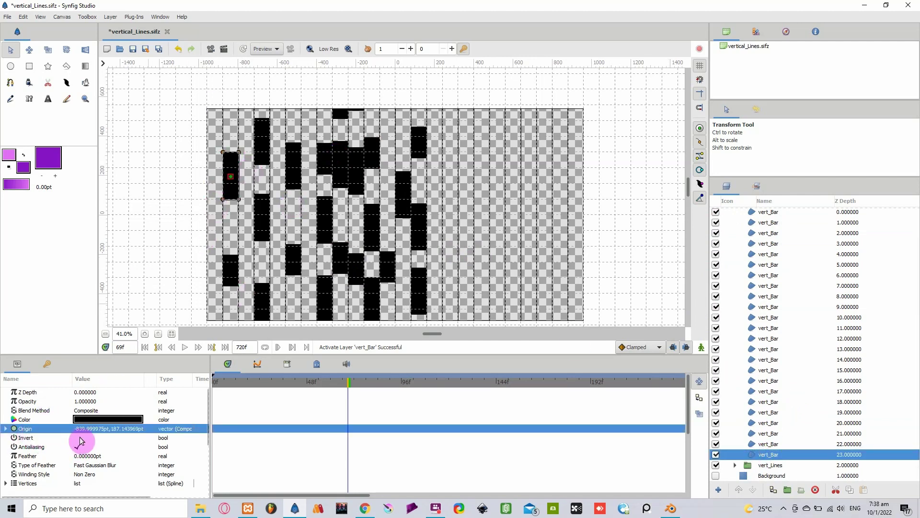
right_click(39, 434)
mouse_move(62, 437)
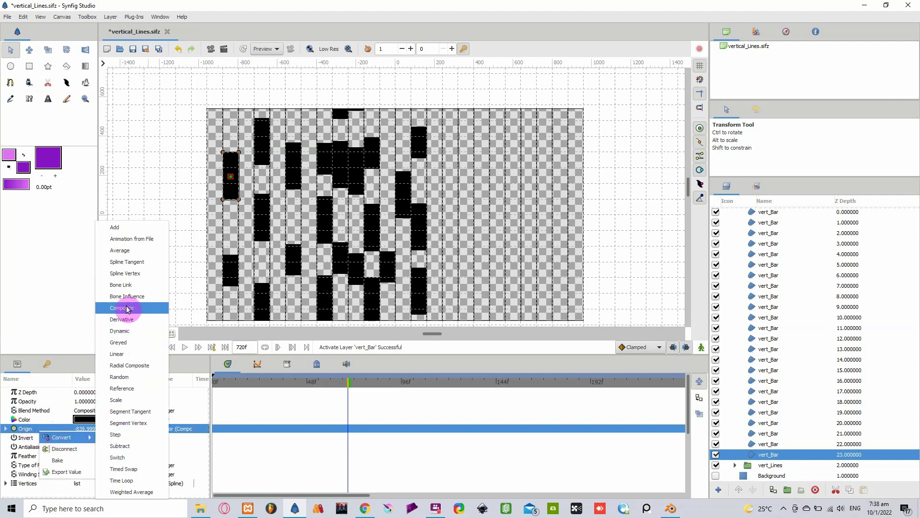
left_click(34, 430)
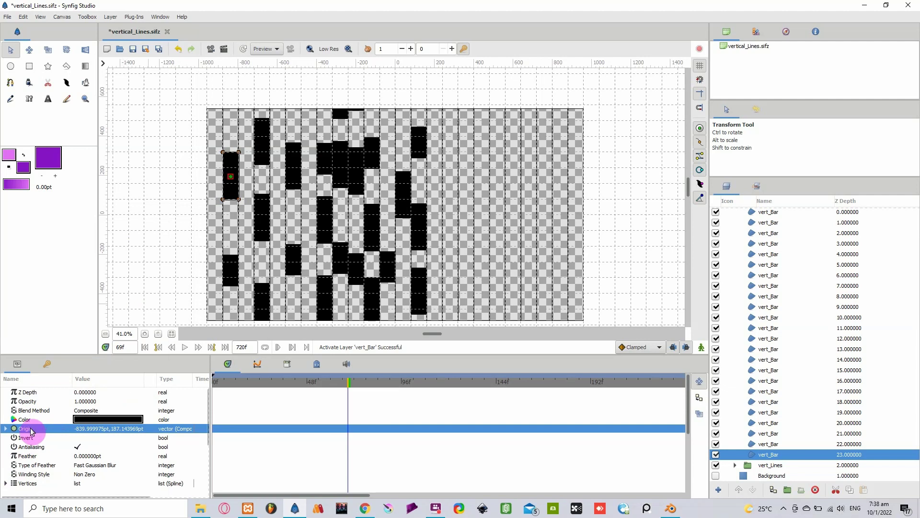
Expand Origin, select its X-Axis and Y-Axis, and check the Y-Axis conversion options
left_click(6, 429)
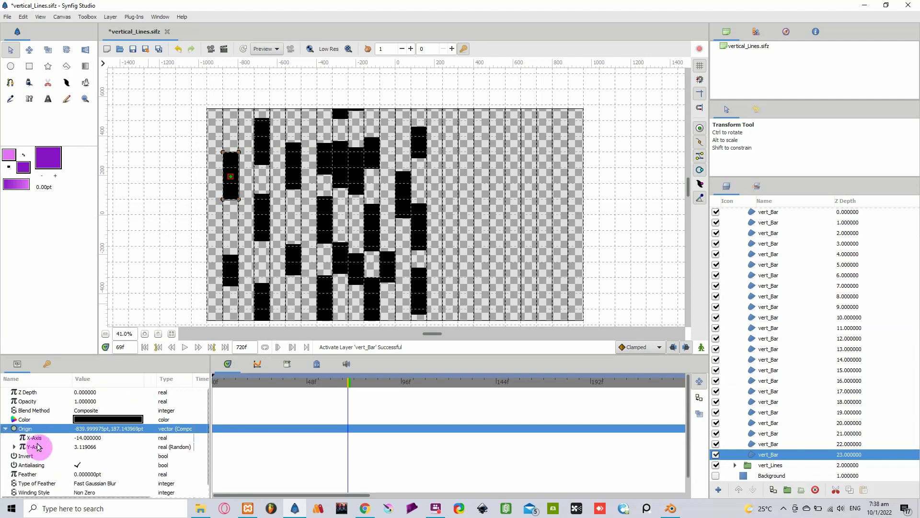
left_click(35, 437)
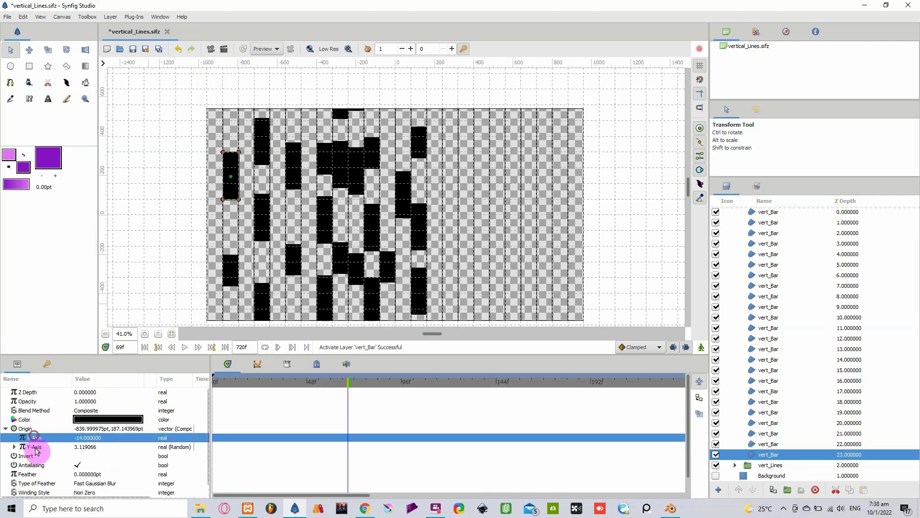
left_click(38, 448)
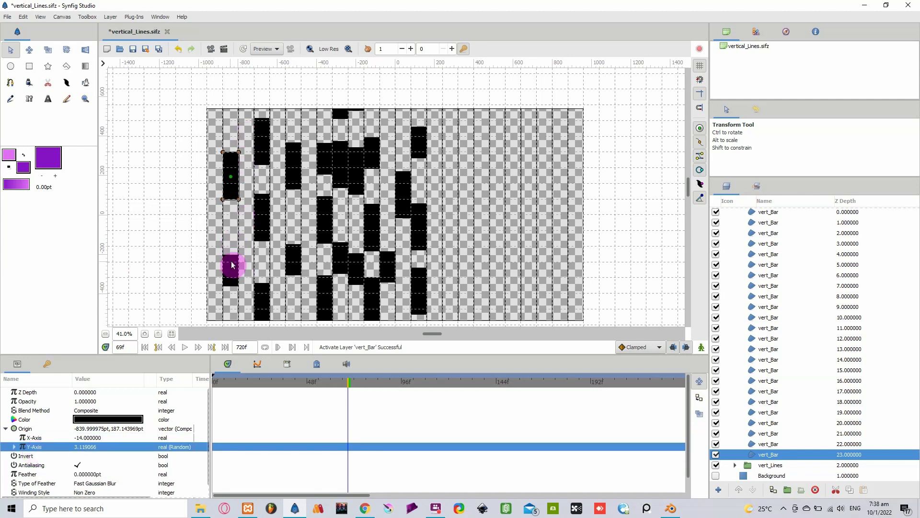
right_click(38, 450)
mouse_move(55, 455)
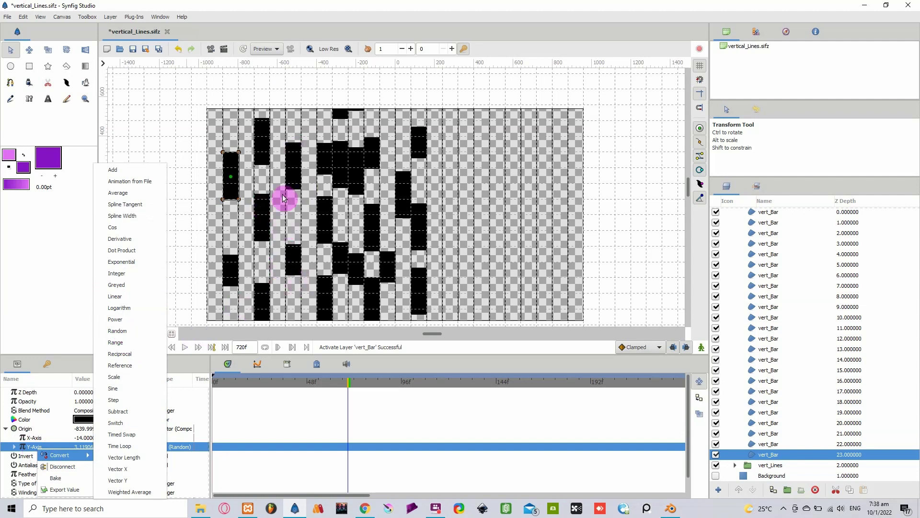
left_click(522, 37)
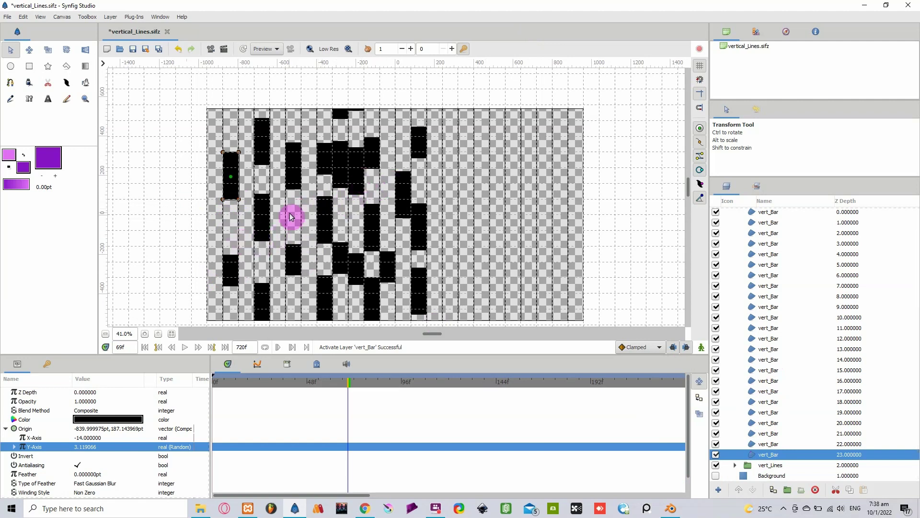
Zoom in on the bars and try dragging the bar right by its origin
left_click(145, 334)
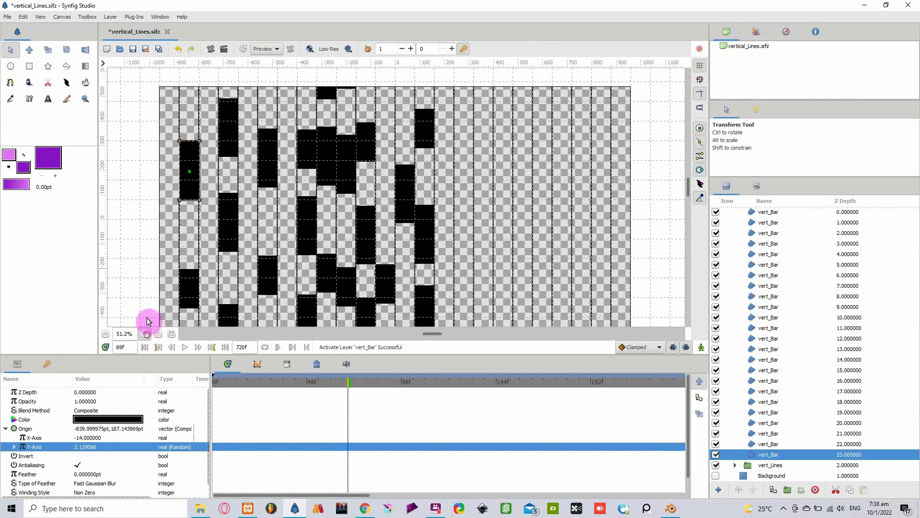
scroll(288, 267, "left", 3)
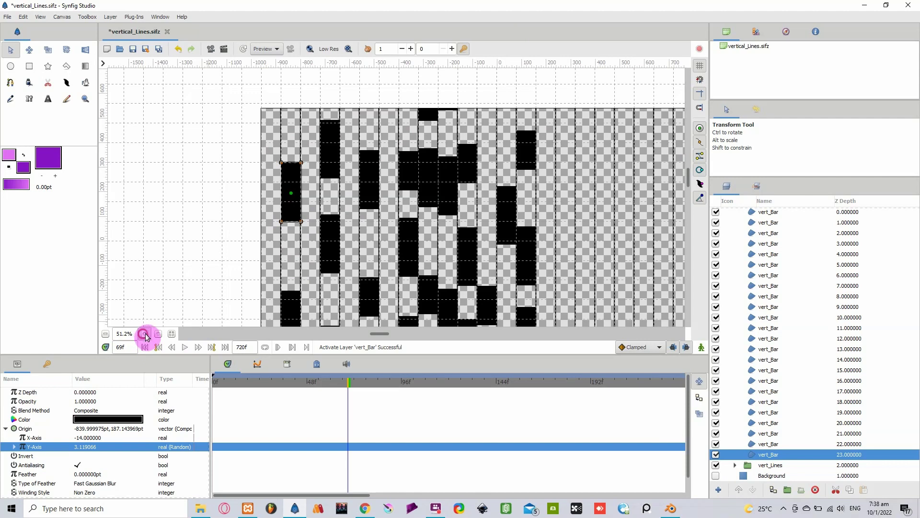
left_click(144, 333)
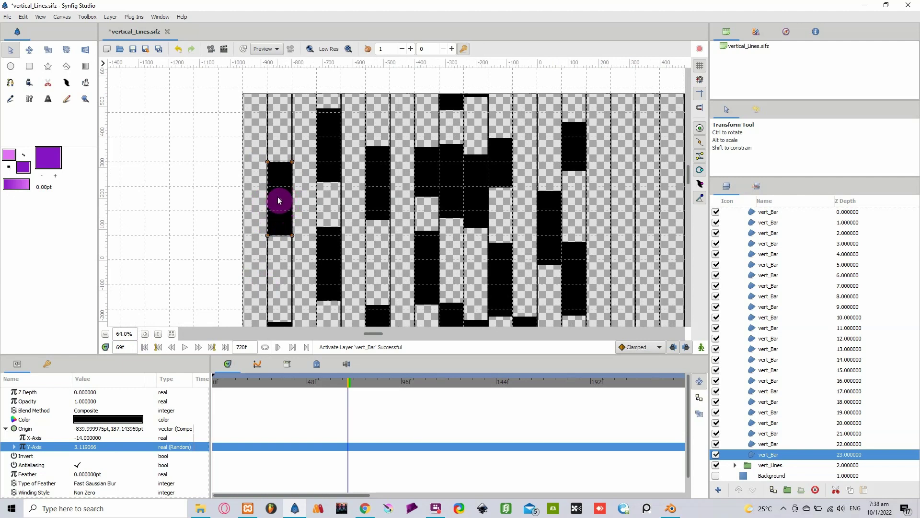
left_click_drag(280, 204, 336, 198)
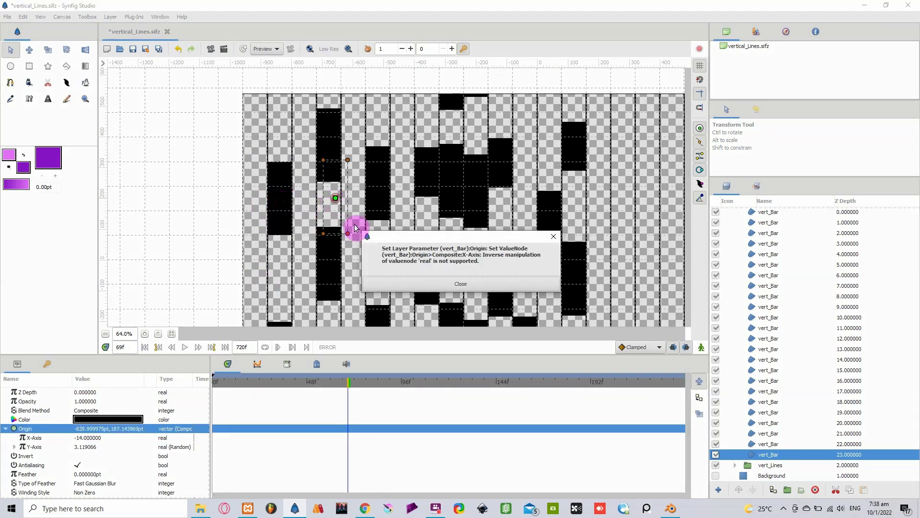
Dismiss the error, drag the bar's box-selected vertices right and lower, then select vert_Bar 21
left_click(445, 284)
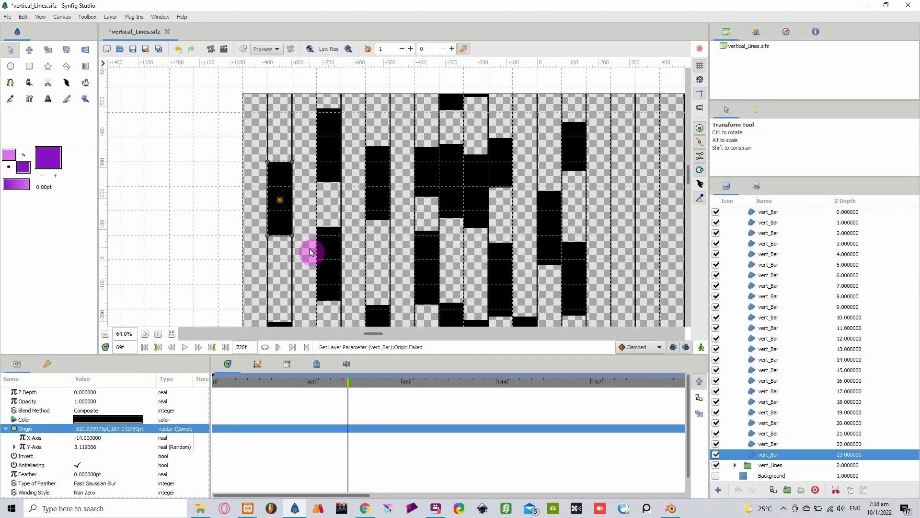
left_click_drag(258, 152, 304, 256)
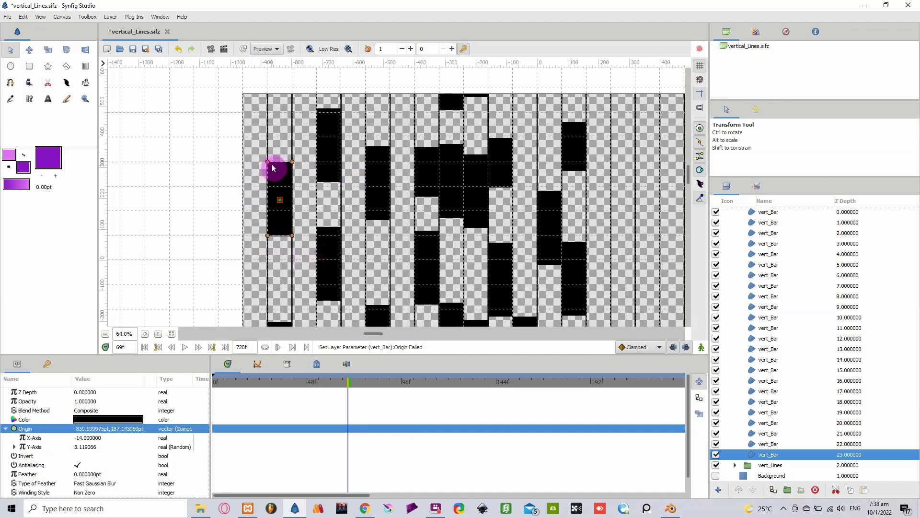
left_click(275, 208)
left_click_drag(292, 238, 391, 301)
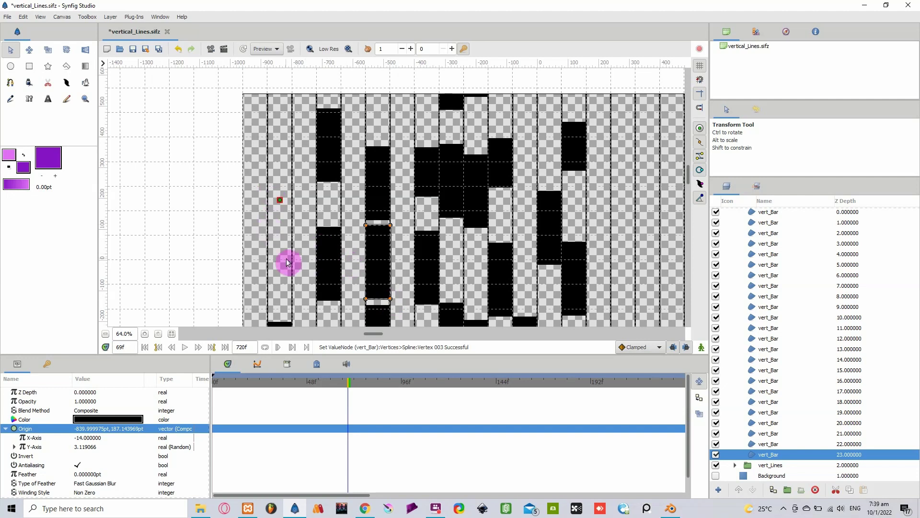
left_click(106, 334)
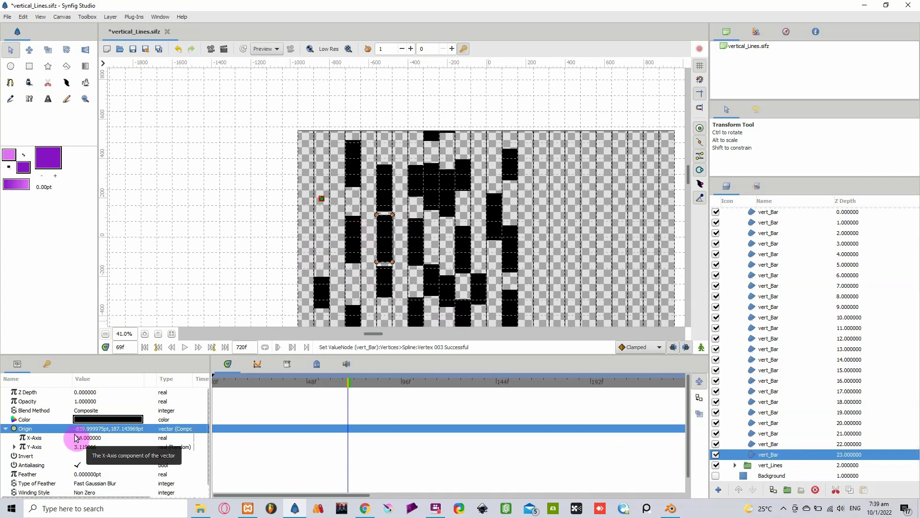
left_click(764, 433)
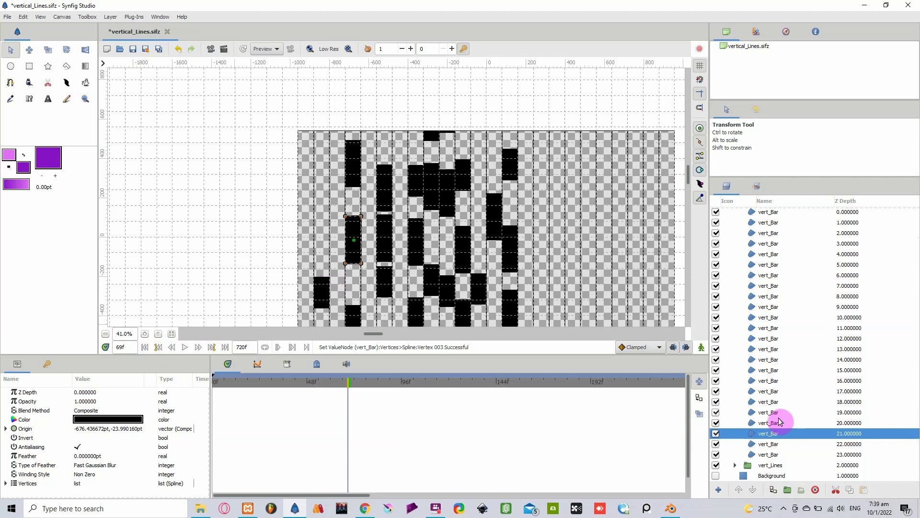
Collapse Vertical_Blocks, play the animation to frame 56, and re-enable the first Vertical_Blocks group
scroll(780, 387, "up", 2)
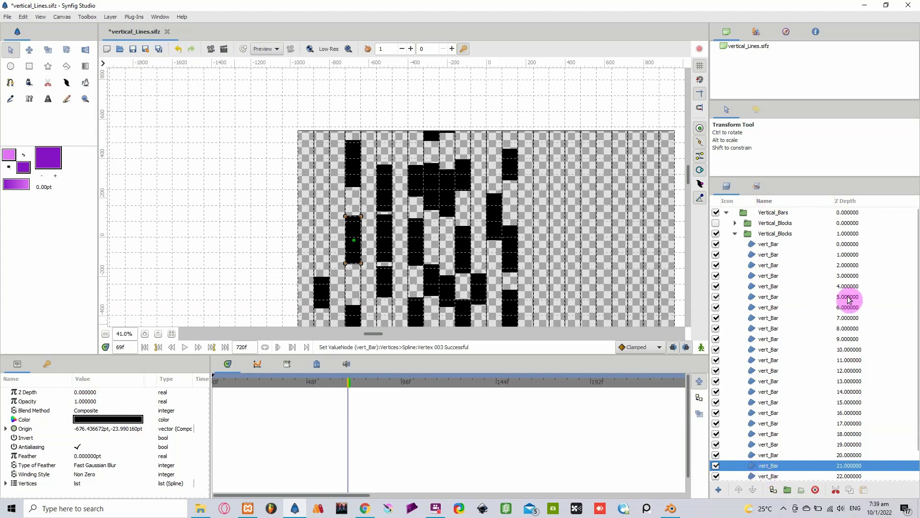
left_click_drag(305, 235, 194, 199)
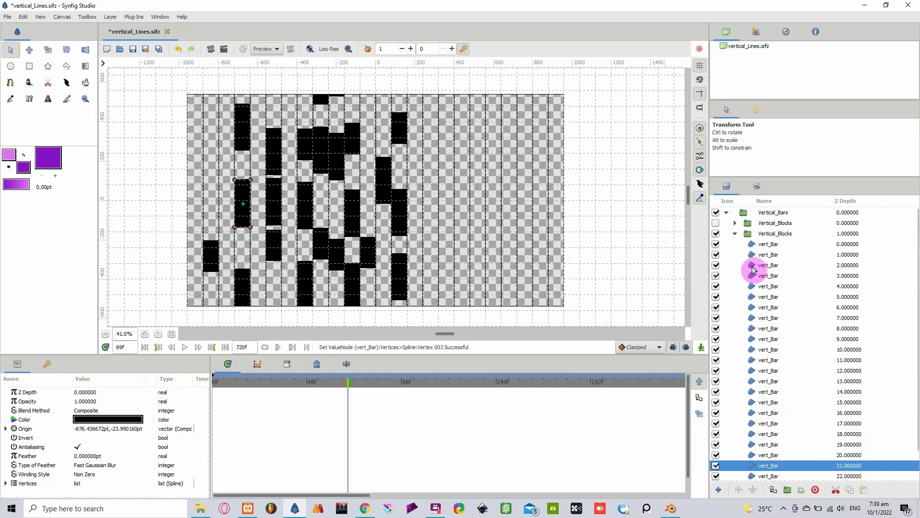
left_click(735, 233)
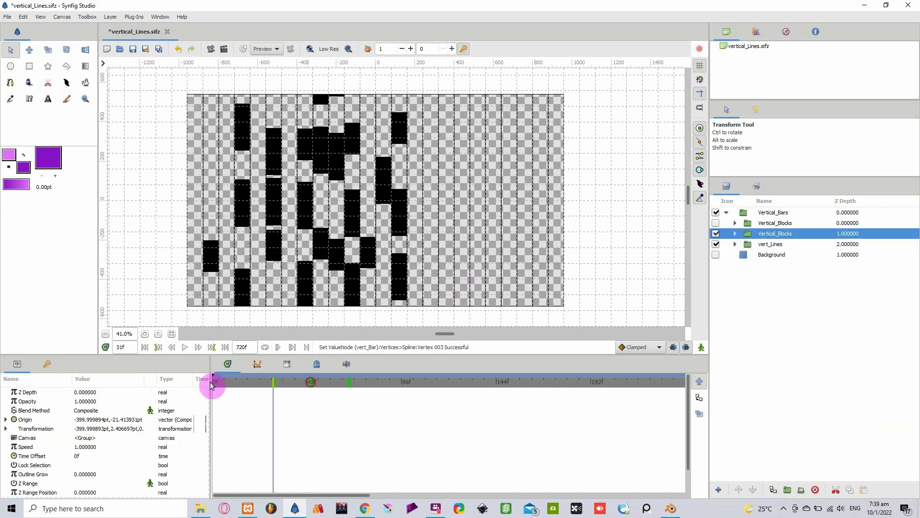
key("space")
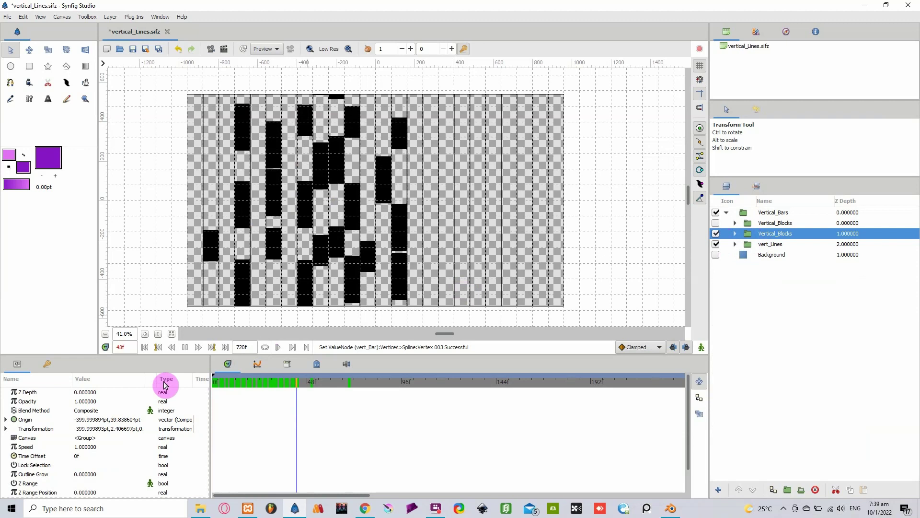
key("space")
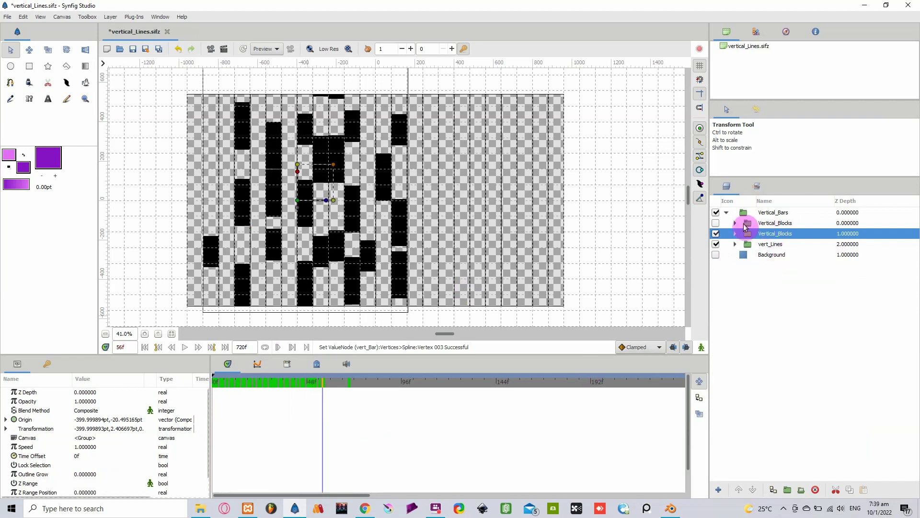
left_click(716, 223)
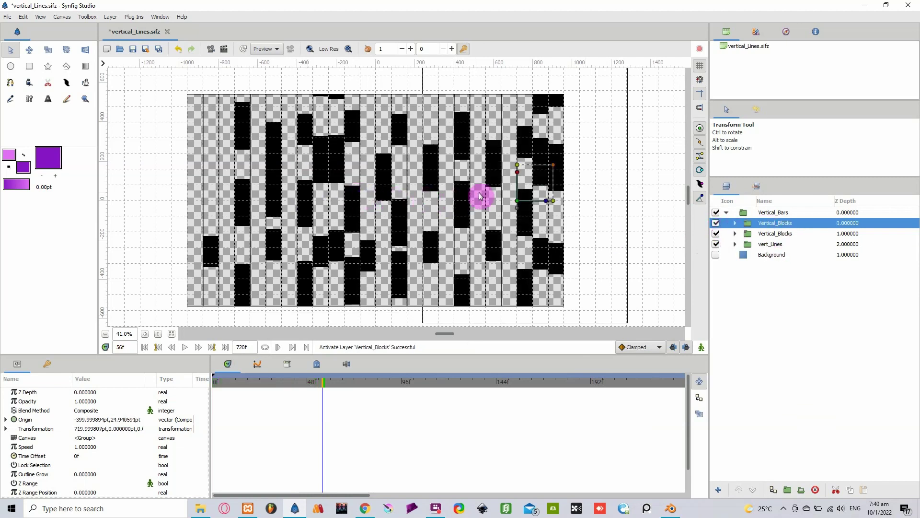
Toggle the second Vertical_Blocks group off and back on, then select the first group
left_click(720, 232)
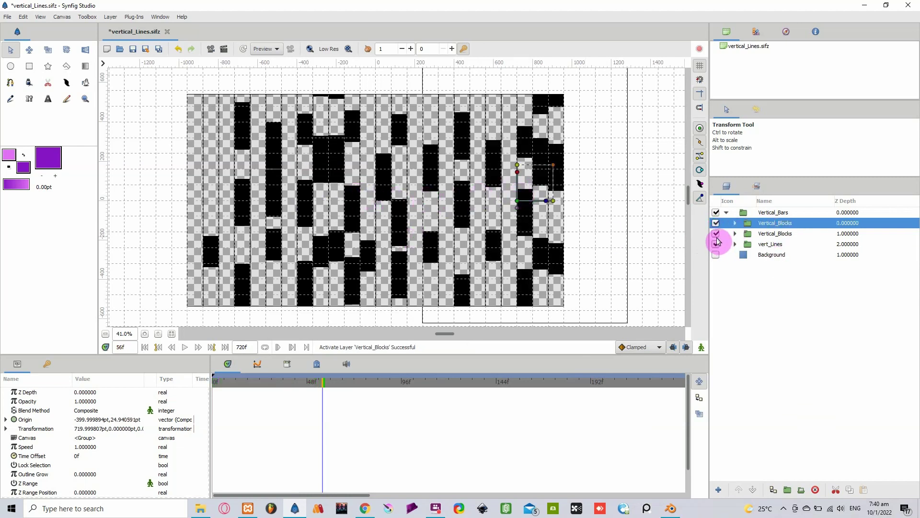
left_click(717, 234)
left_click(717, 234)
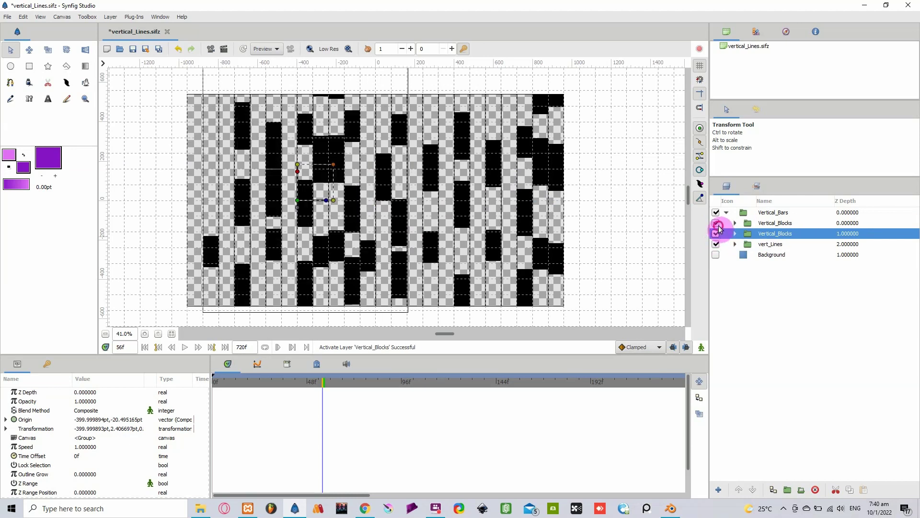
left_click(719, 225)
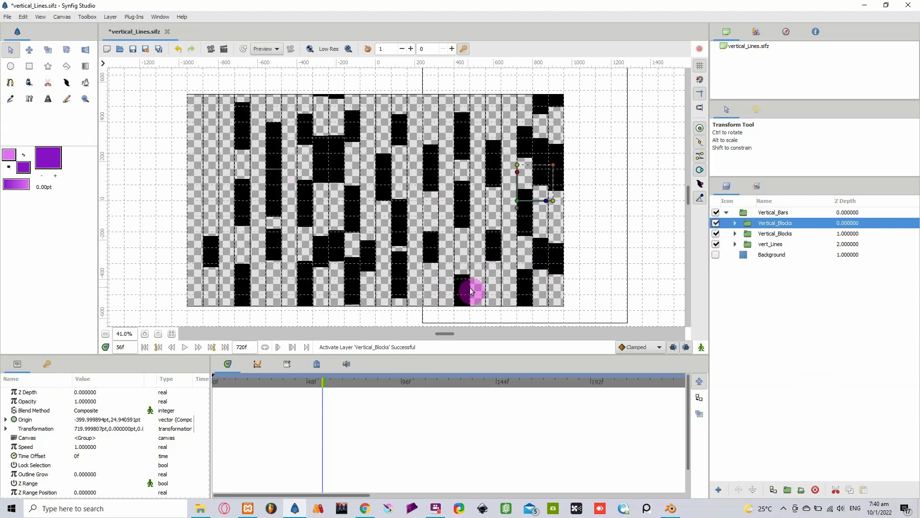
Hide the canvas grid and enable the white Background layer
left_click(733, 258)
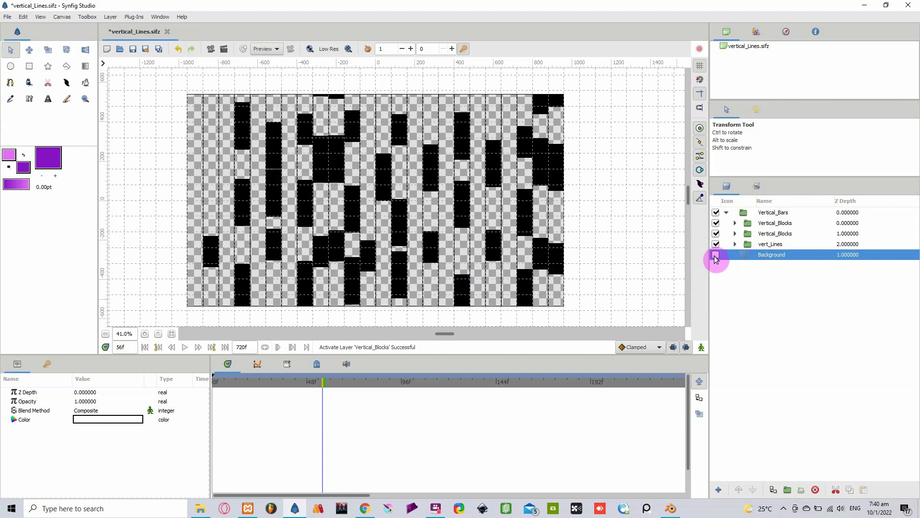
left_click(700, 67)
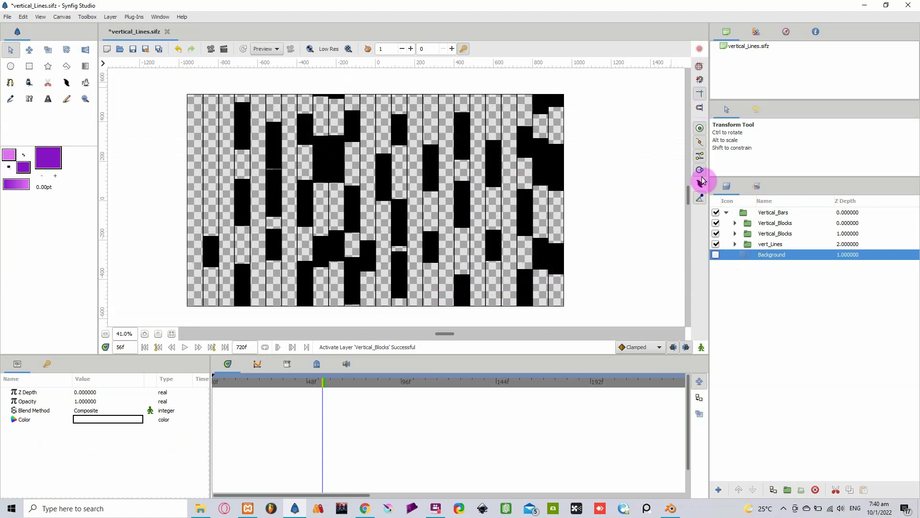
left_click(715, 255)
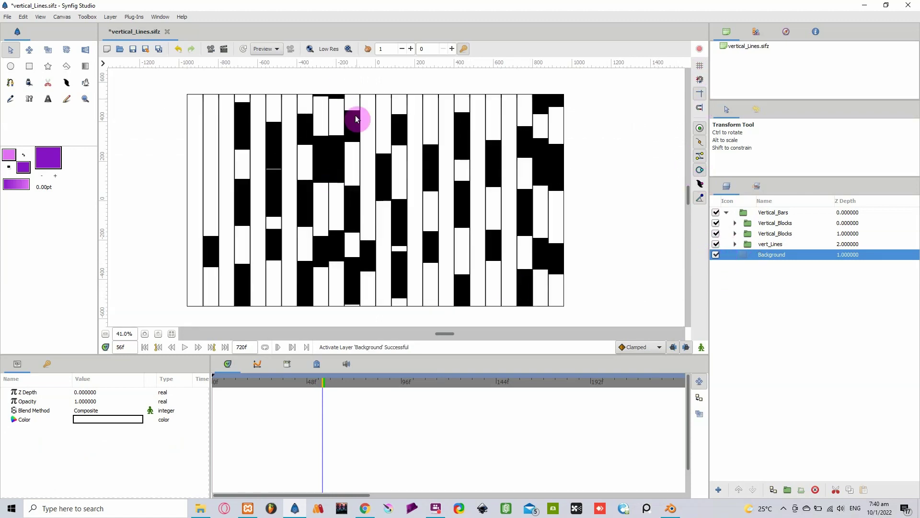
Play the looping blocks animation from frame 0, then pause it
left_click(283, 388)
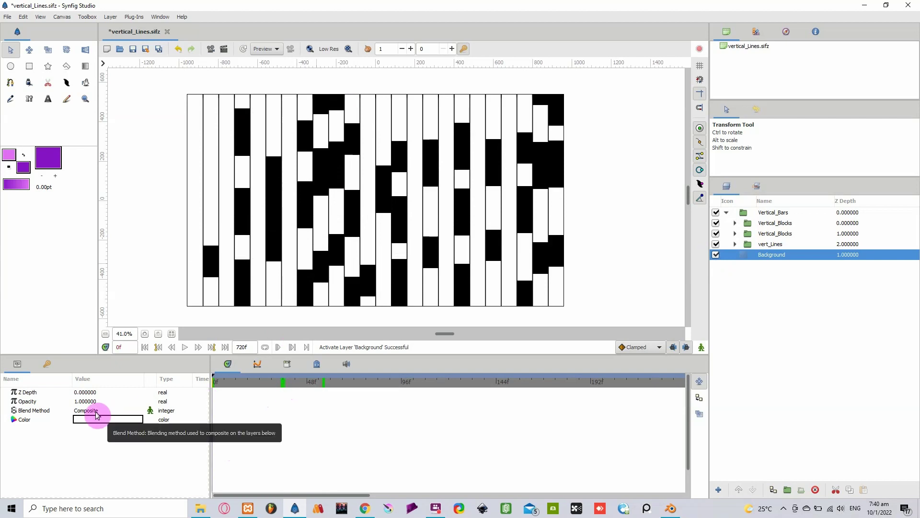
key("space")
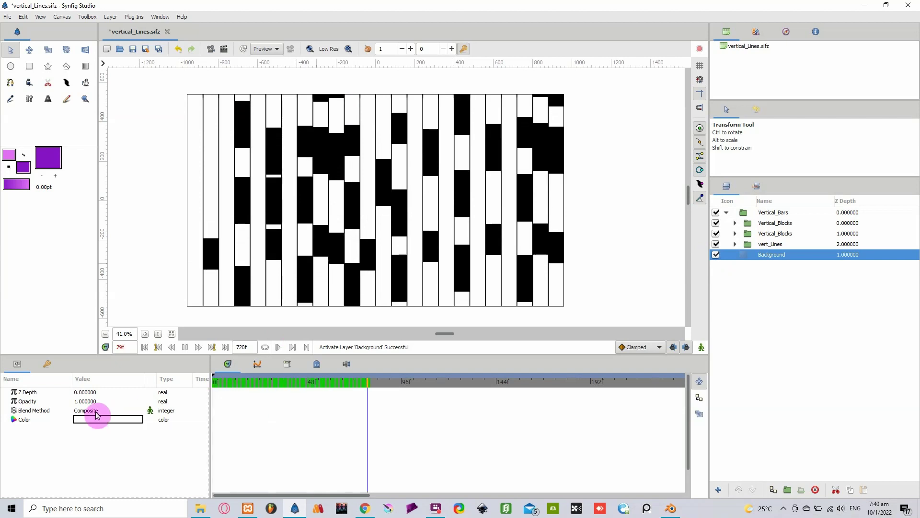
key("space")
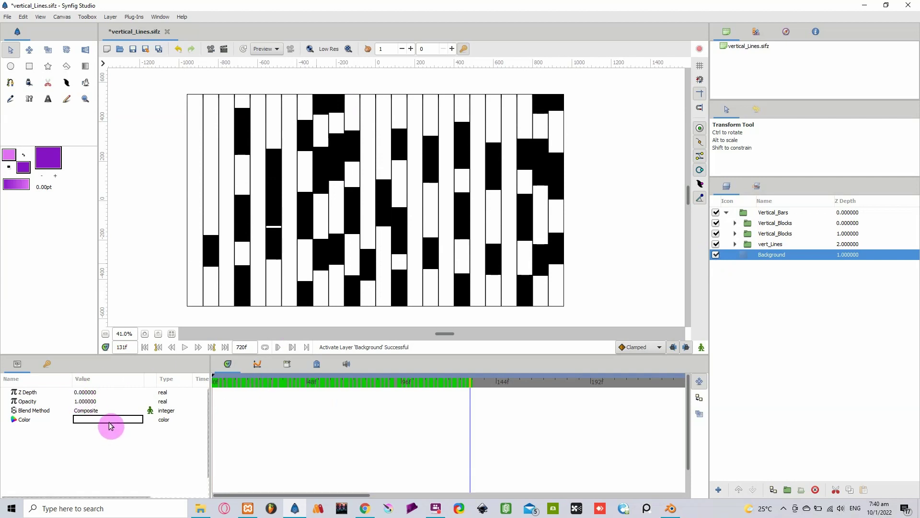
Set the Background colour to bright magenta #D326CD and expand the second Vertical_Blocks group
double_click(110, 427)
left_click(382, 287)
mouse_move(379, 278)
left_mouse_down()
mouse_move(382, 268)
mouse_move(372, 273)
left_mouse_up()
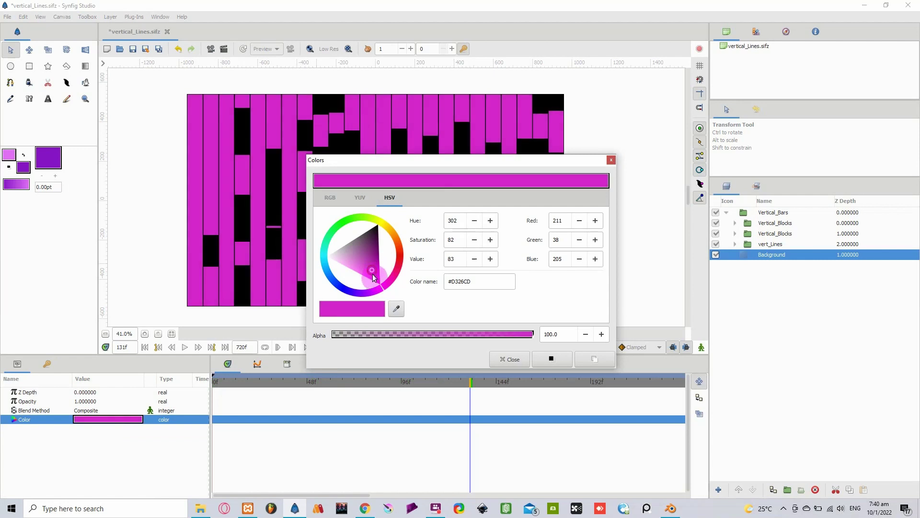
left_click(612, 159)
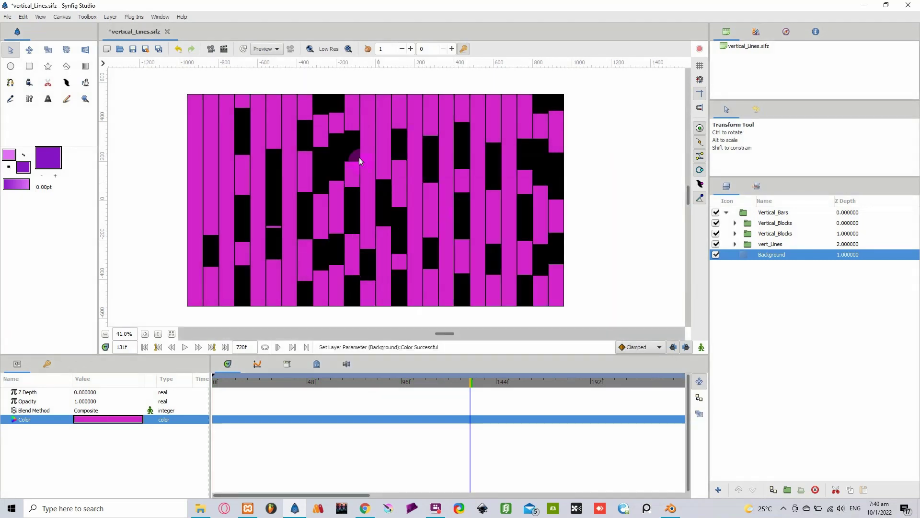
left_click(754, 234)
left_click(734, 233)
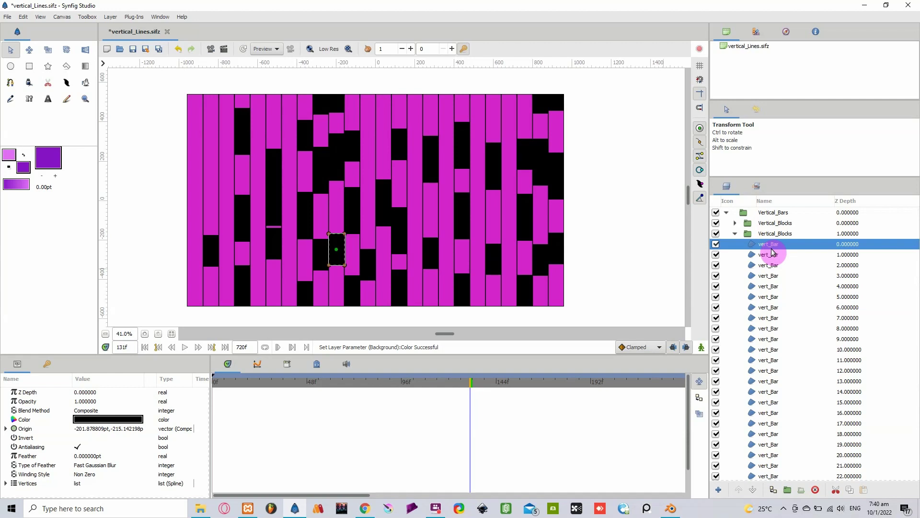
Select all vert_Bar layers in the second Vertical_Blocks group
scroll(814, 357, "down", 1)
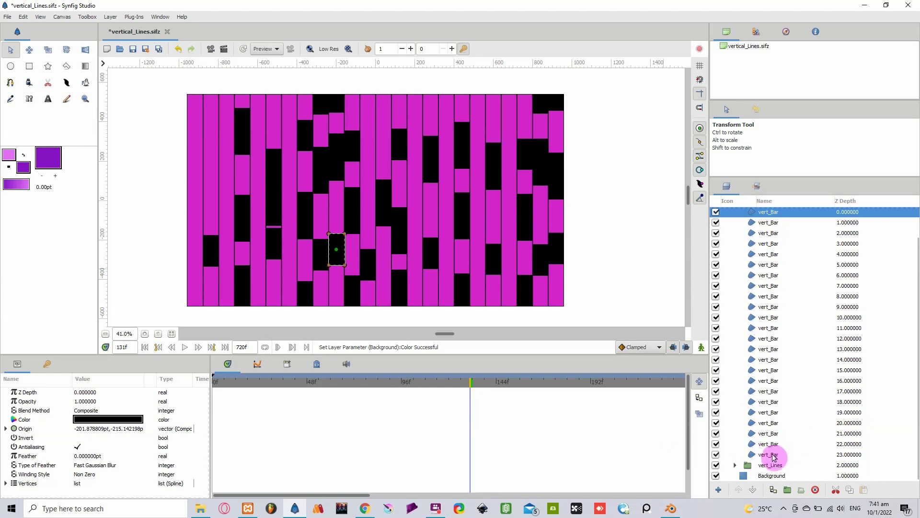
left_click(764, 445, "shift")
scroll(764, 348, "up", 1)
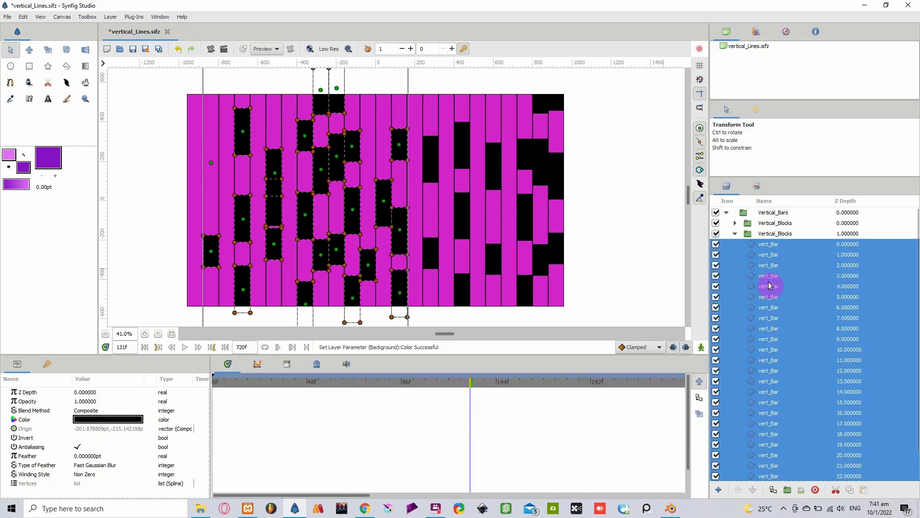
double_click(81, 419)
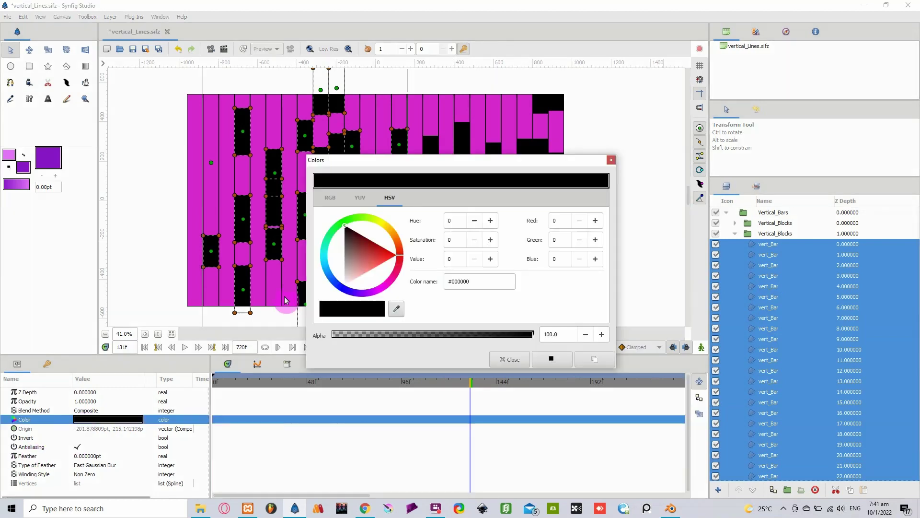
left_click(612, 165)
Extend the selection to every vert_Bar layer in both Vertical_Blocks groups
left_click(734, 224)
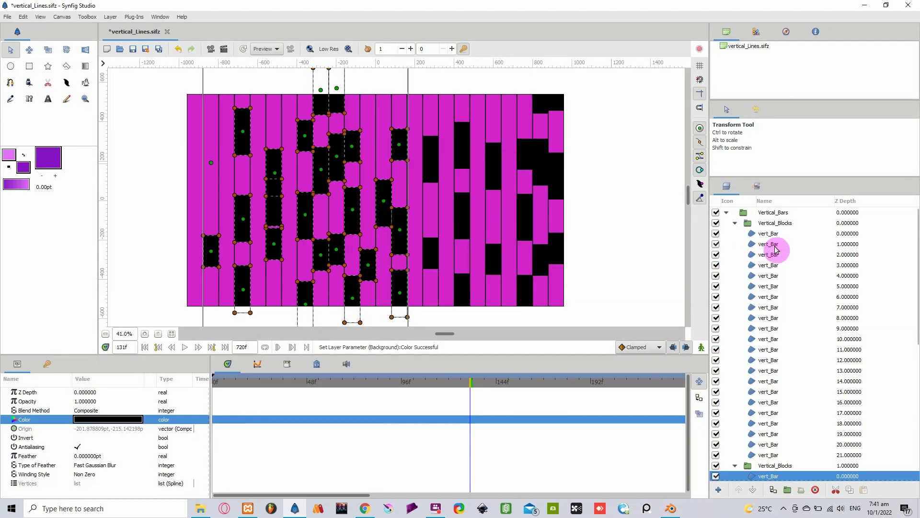
scroll(770, 396, "down", 3)
scroll(781, 350, "up", 3)
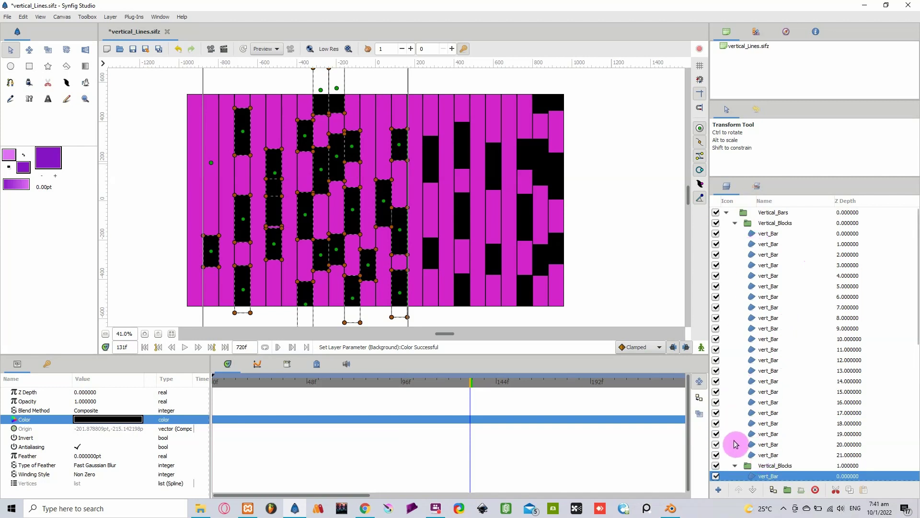
left_click(769, 455, "ctrl")
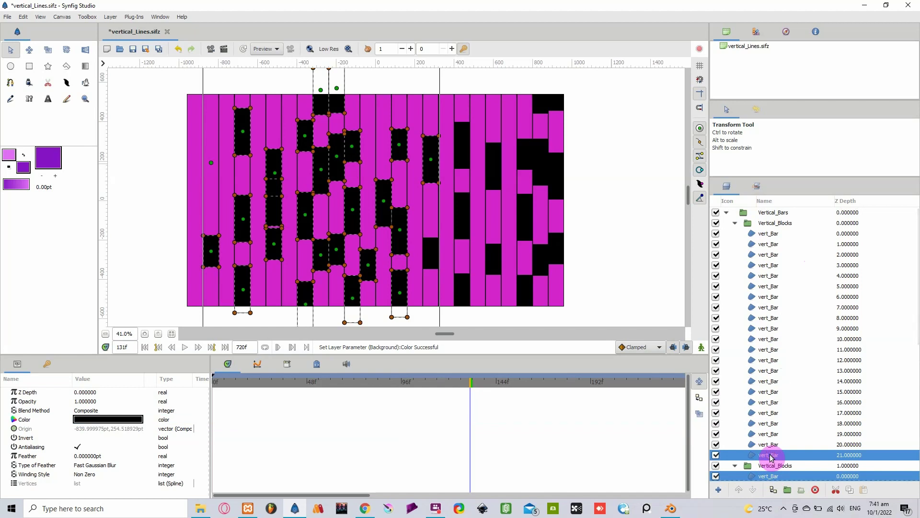
left_click(758, 234, "shift")
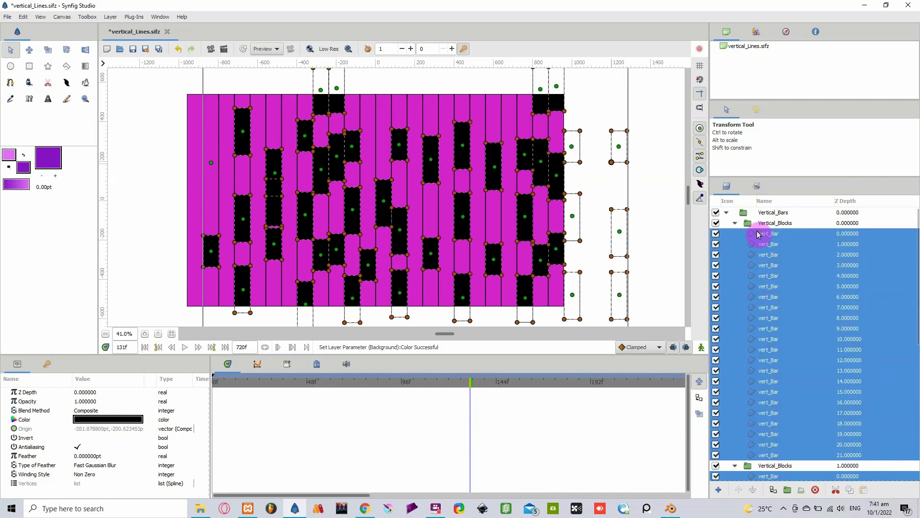
scroll(809, 385, "down", 5)
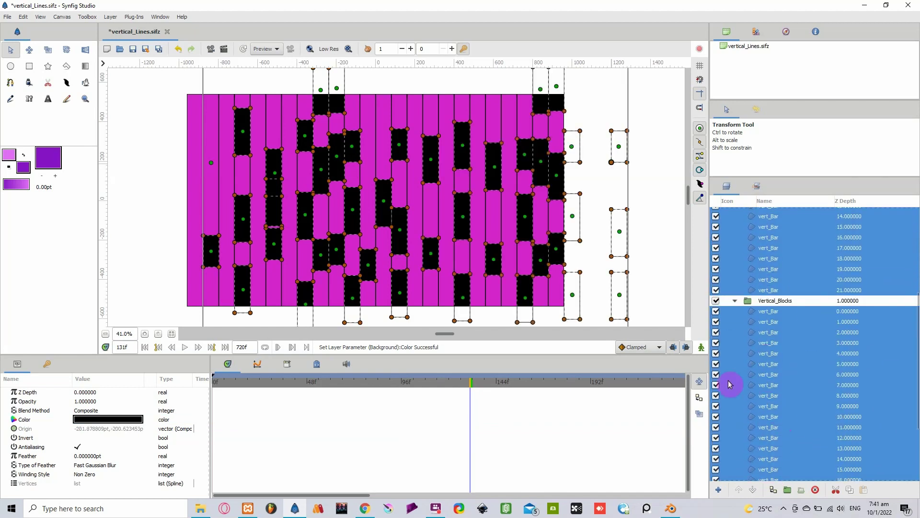
scroll(797, 366, "up", 5)
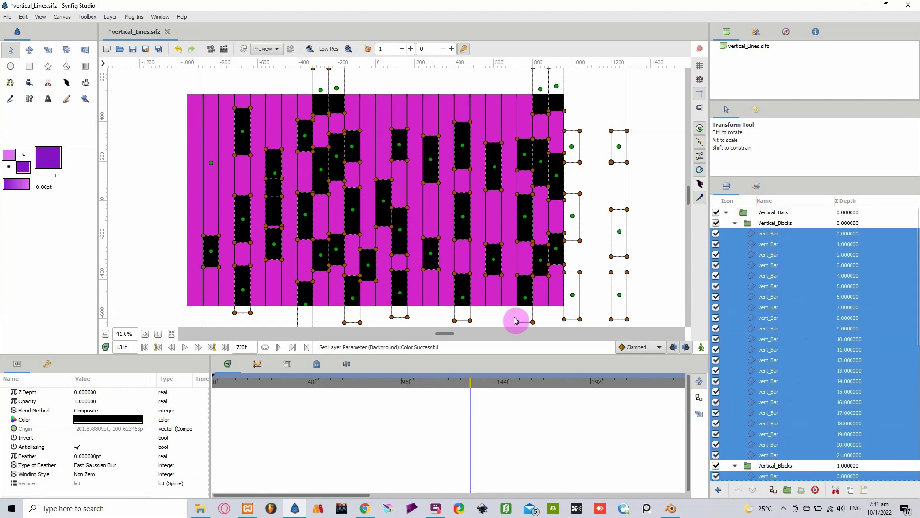
Recolour all selected vert_Bar layers to dark purple #69117C (hue 289)
double_click(120, 421)
left_click_drag(412, 160, 688, 163)
left_click_drag(642, 301, 641, 265)
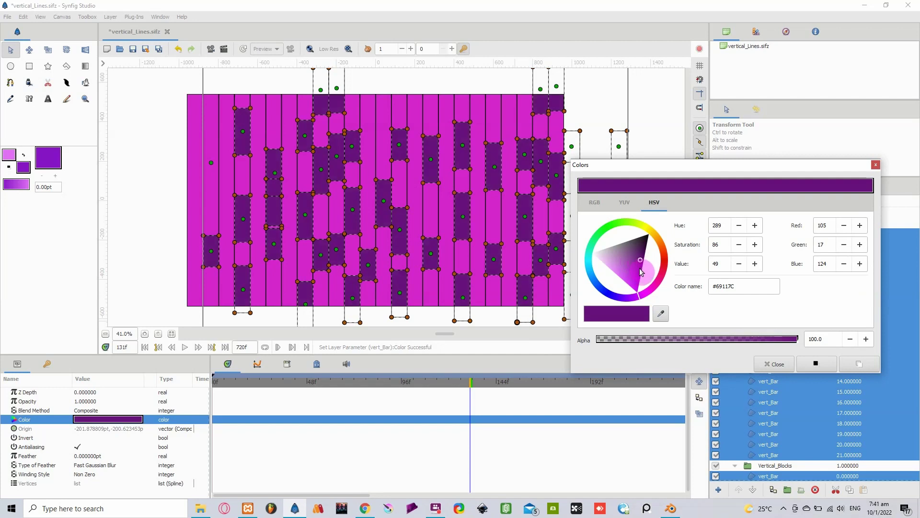
left_click(775, 363)
left_click(729, 217)
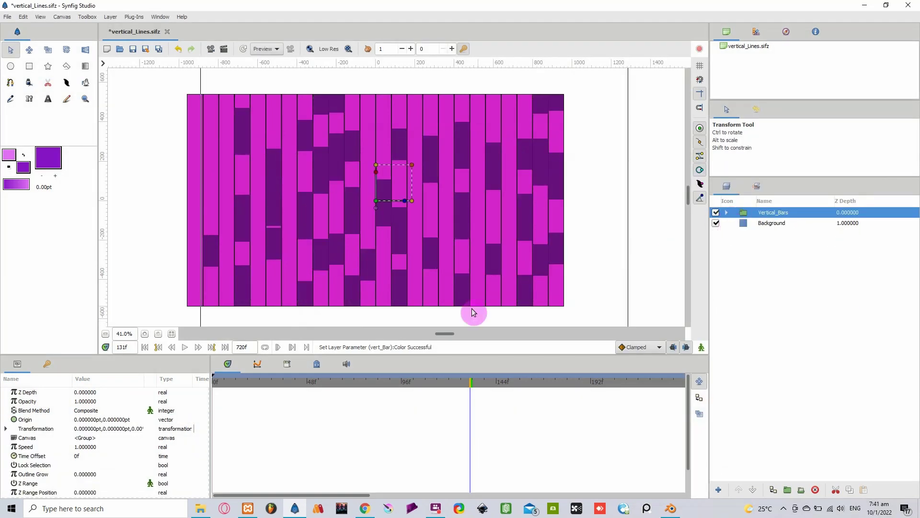
Set the Vertical_Bars group's Opacity to 0.3 and preview the animation playback
left_click(294, 412)
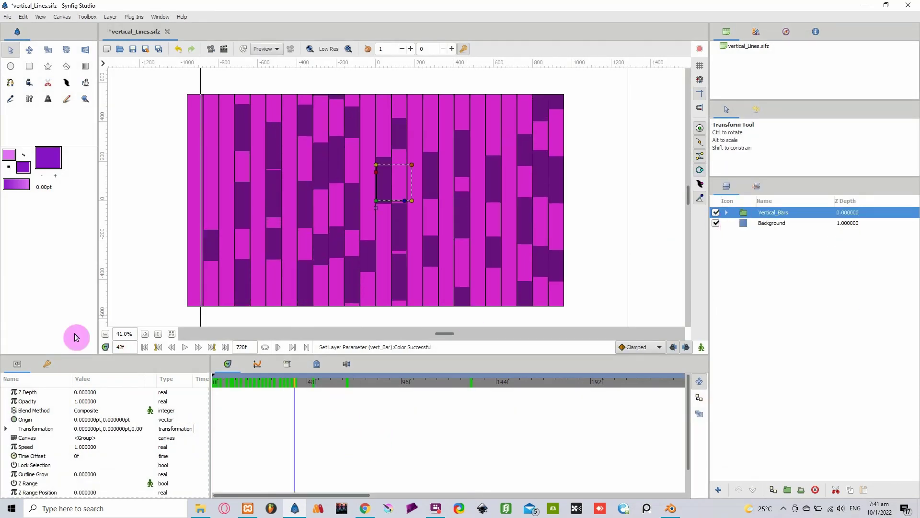
left_click(80, 400)
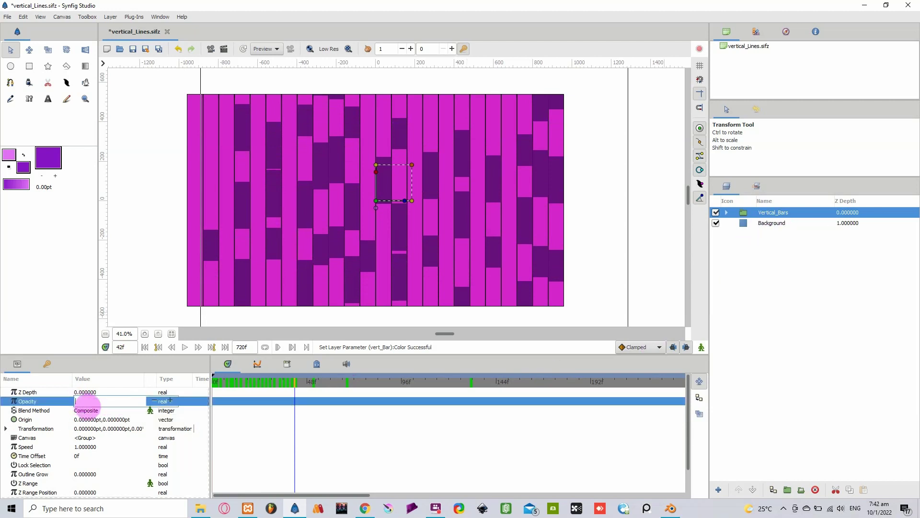
key("Return")
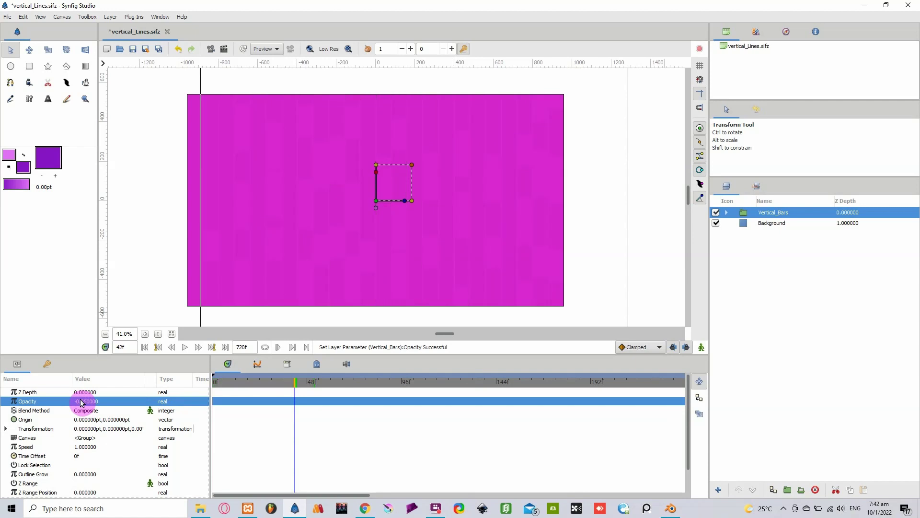
left_click(80, 401)
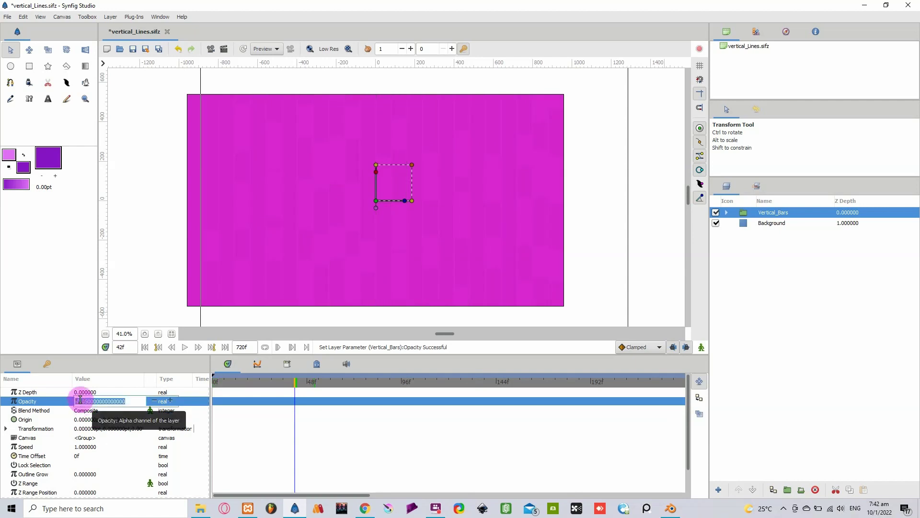
type("0.")
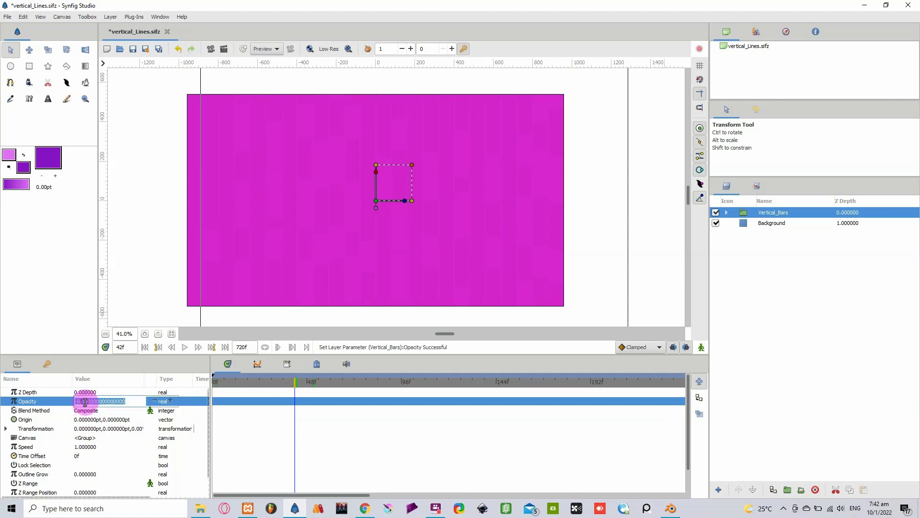
type("3")
key("Return")
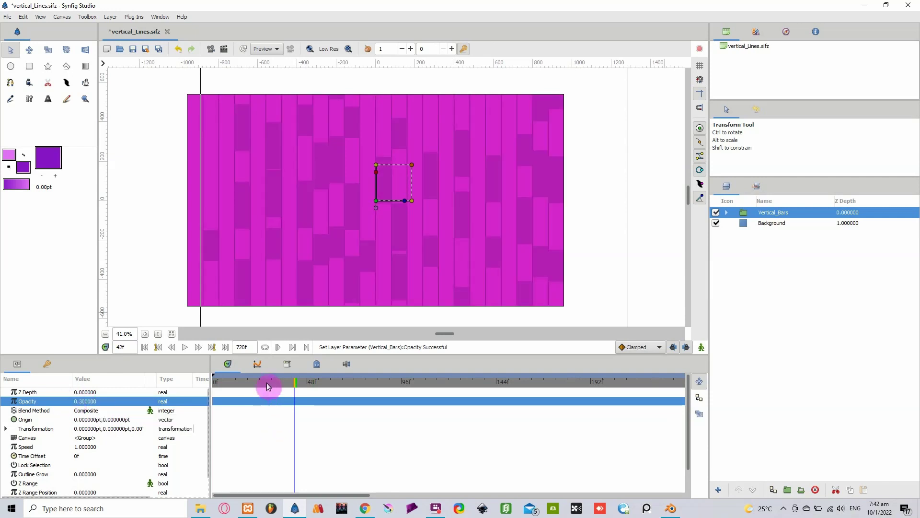
key("space")
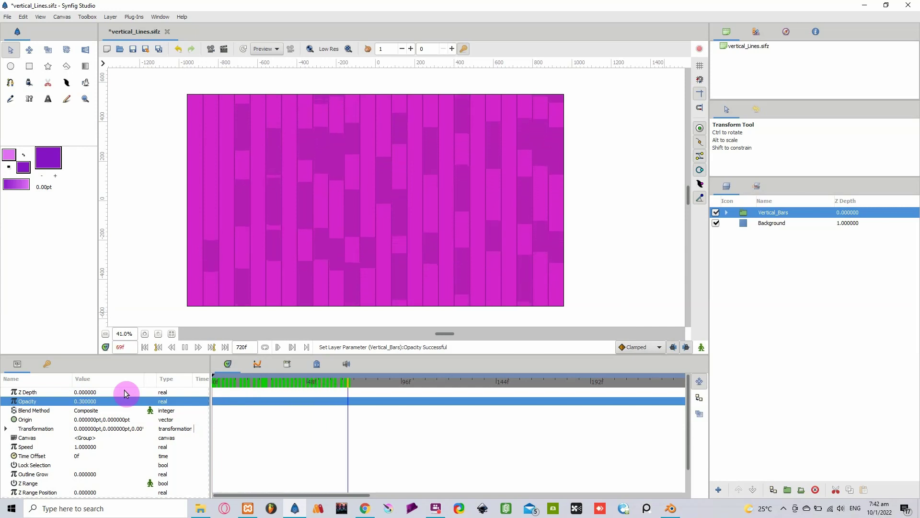
key("space")
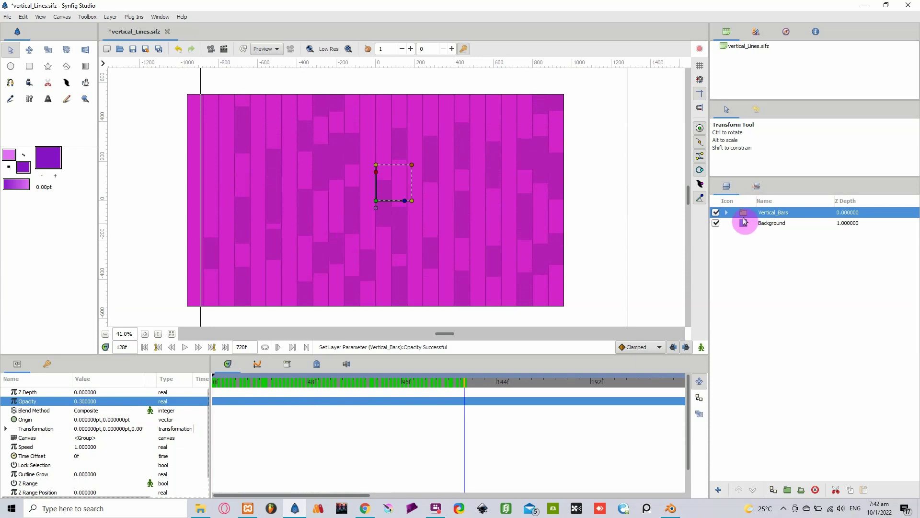
Hide the vert_Lines layer and play the animation from around frame 27
left_click(727, 213)
left_click(716, 244)
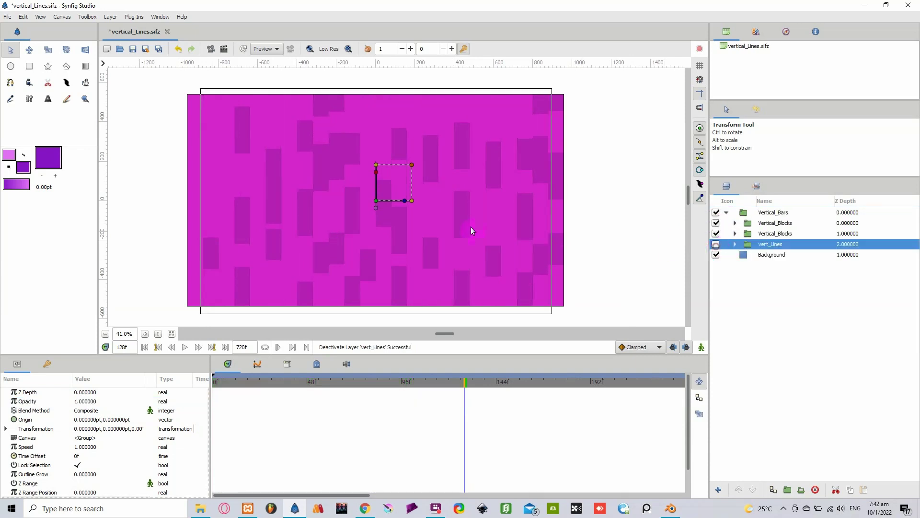
left_click_drag(364, 388, 268, 381)
key("space")
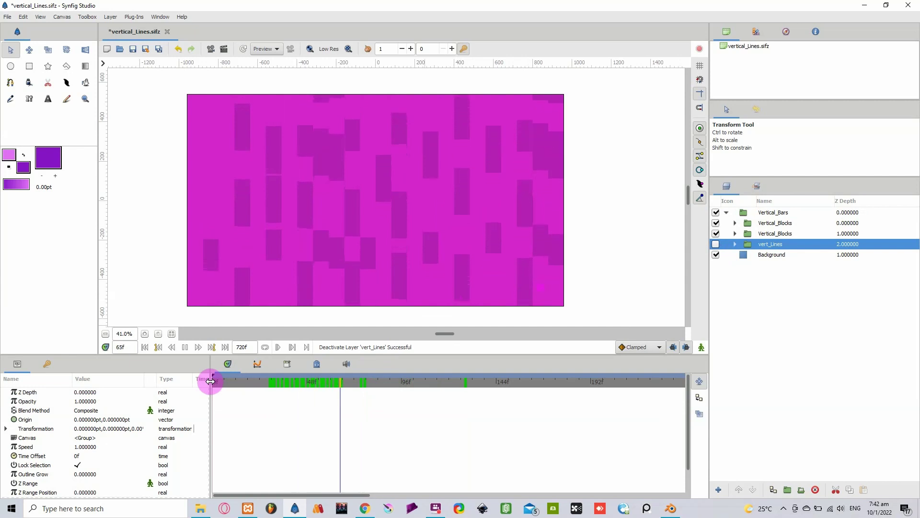
key("space")
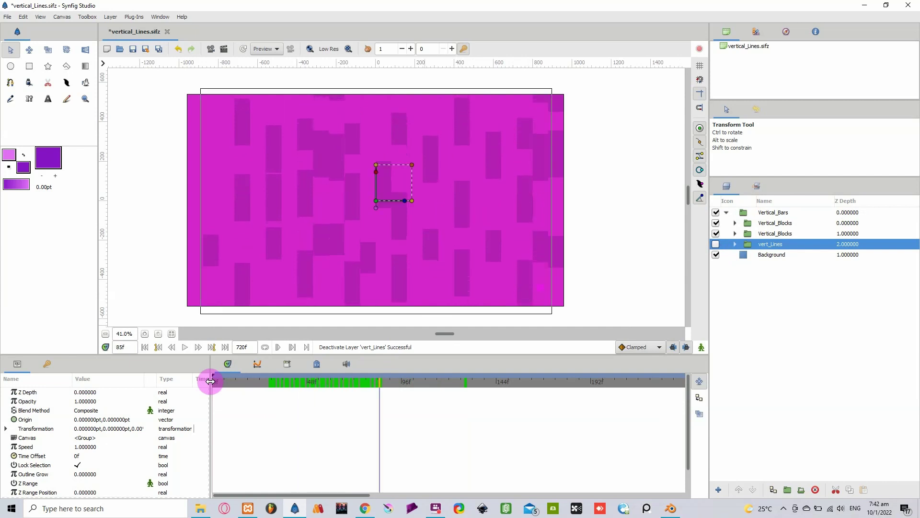
Turn vert_Lines back on and play the animation again from frame 0
left_click(716, 244)
left_click_drag(329, 380, 123, 390)
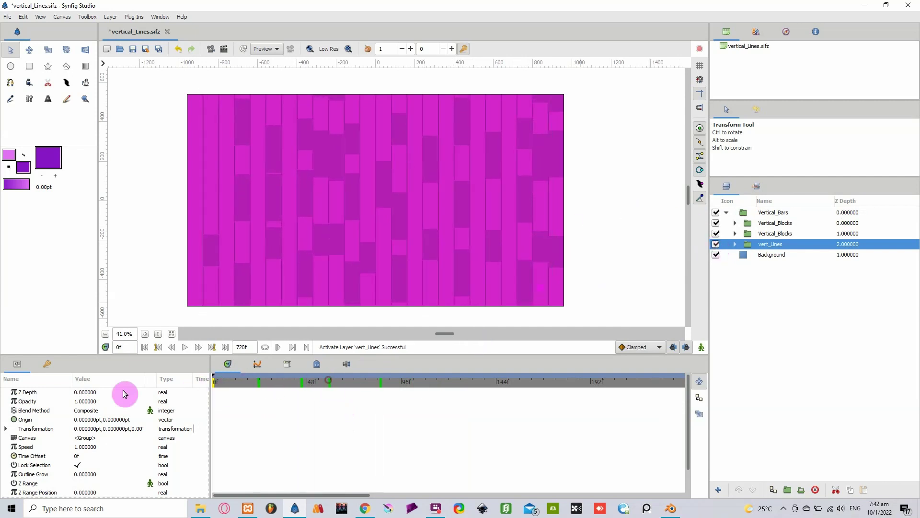
key("space")
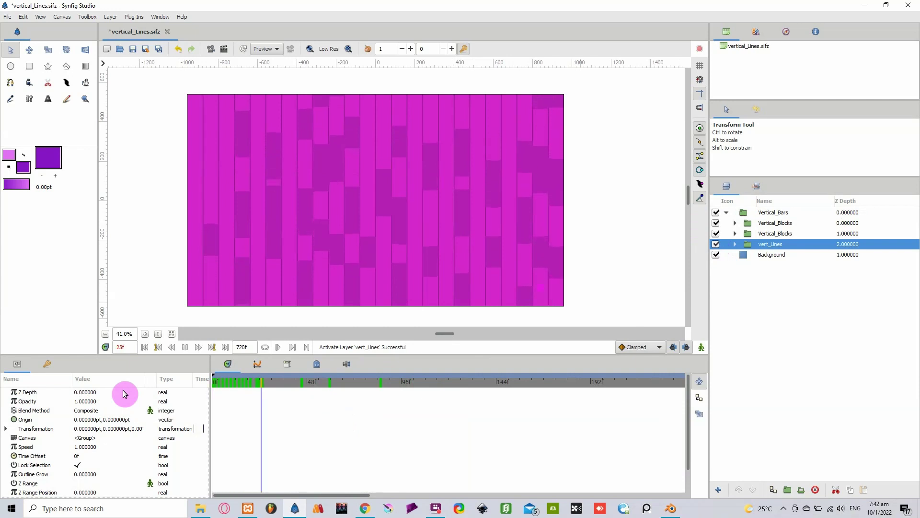